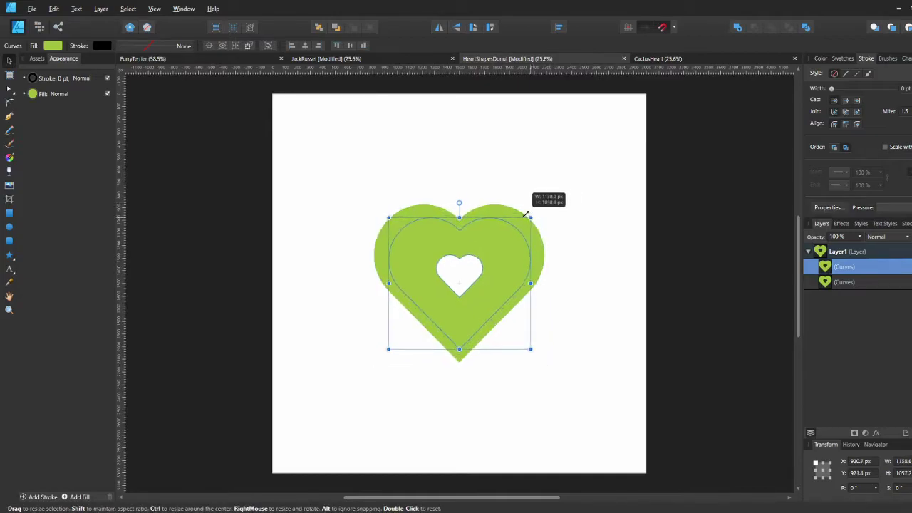
Step: Paste the solid green heart beside the artwork and duplicate the green heart donut in place
key(ctrl+v)
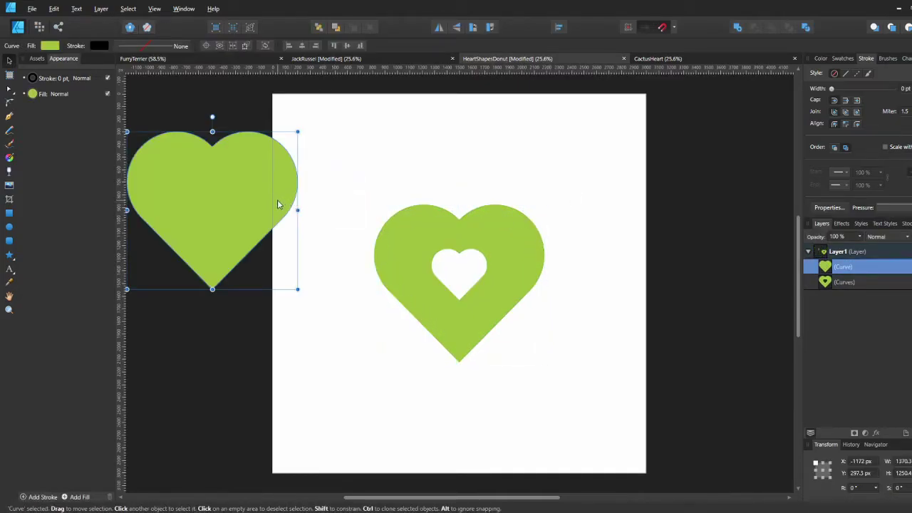
click(519, 240)
key(ctrl+j)
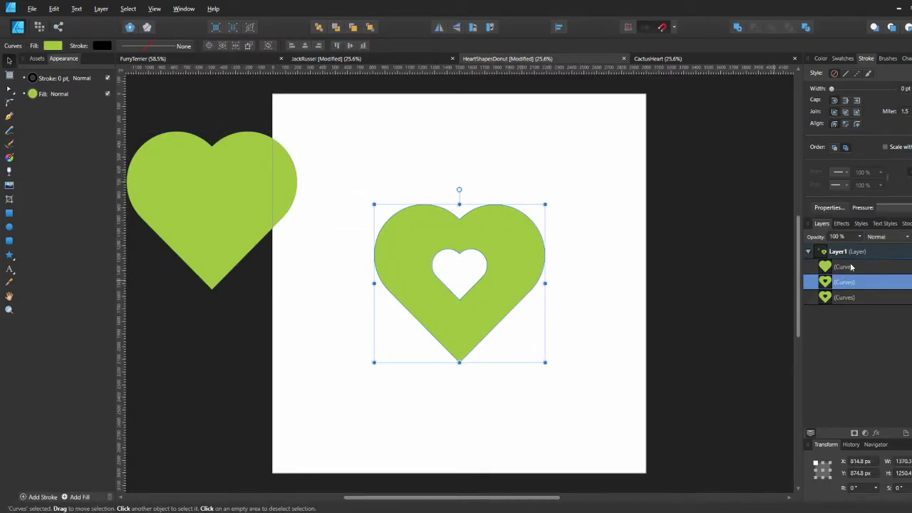
Step: Fill the duplicate heart donut with pink (M 50) and scale it down so a green border surrounds it
click(60, 49)
drag(149, 152, 147, 145)
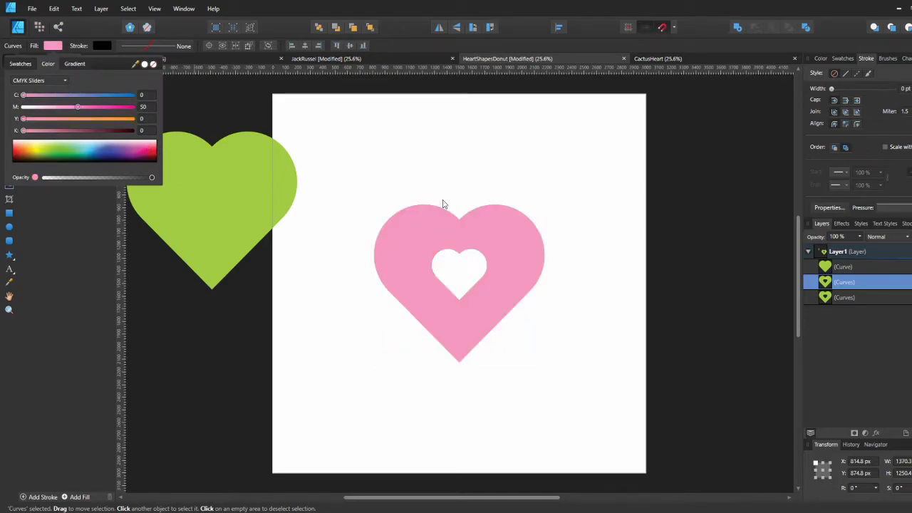
click(834, 285)
drag(545, 204, 531, 217)
Step: Reshape the left outer edge of the pink heart by adding and moving nodes to make it wavy like icing
key(a)
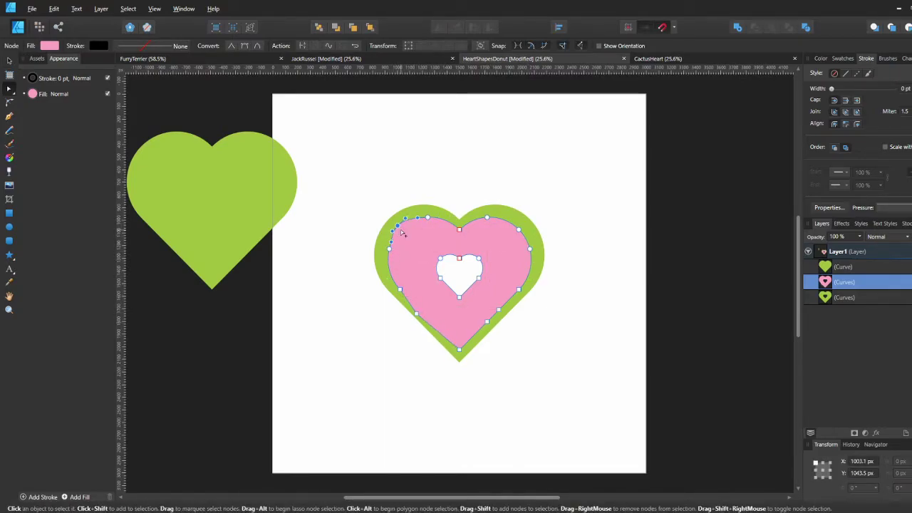
drag(392, 277, 429, 317)
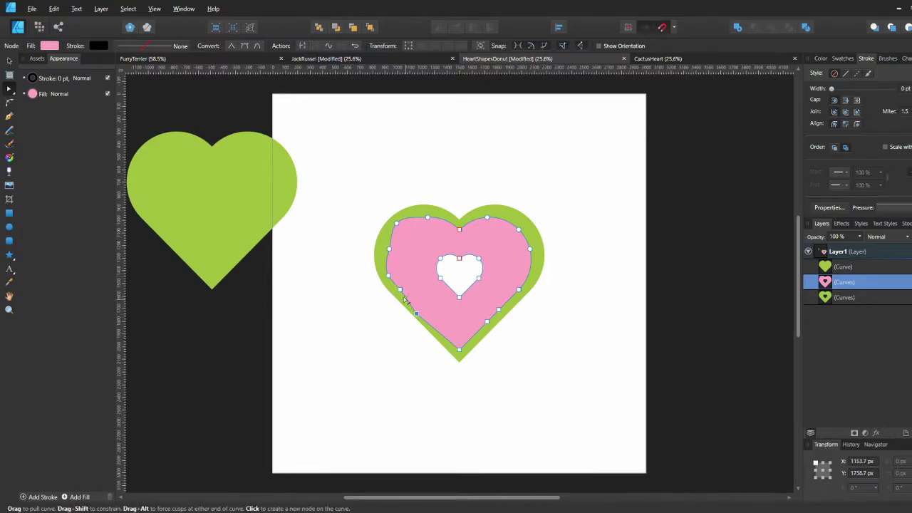
click(440, 336)
click(459, 349)
click(244, 46)
click(400, 291)
key(ctrl+z)
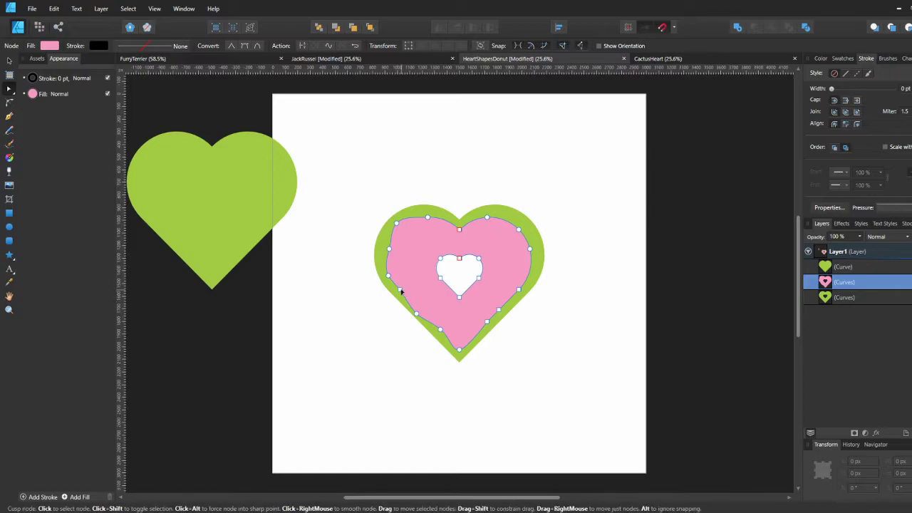
Step: Add a raised node beside the pink heart's top notch and adjust the nodes along its lower left edge and tip
click(568, 273)
click(427, 284)
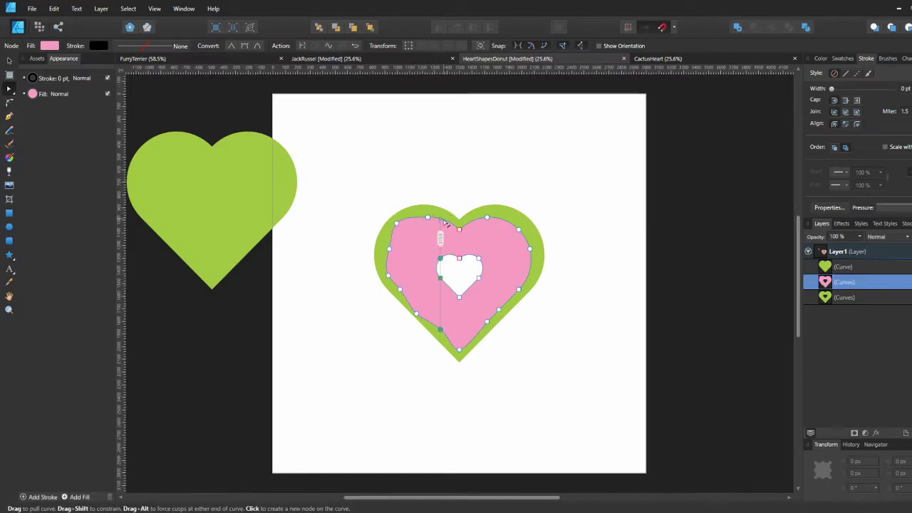
drag(446, 222, 446, 219)
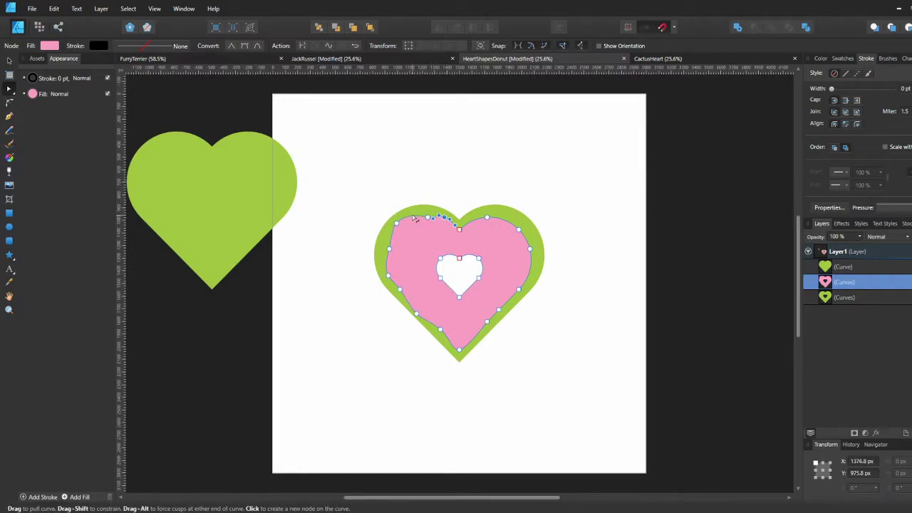
click(395, 175)
click(388, 280)
click(388, 277)
click(358, 299)
click(388, 277)
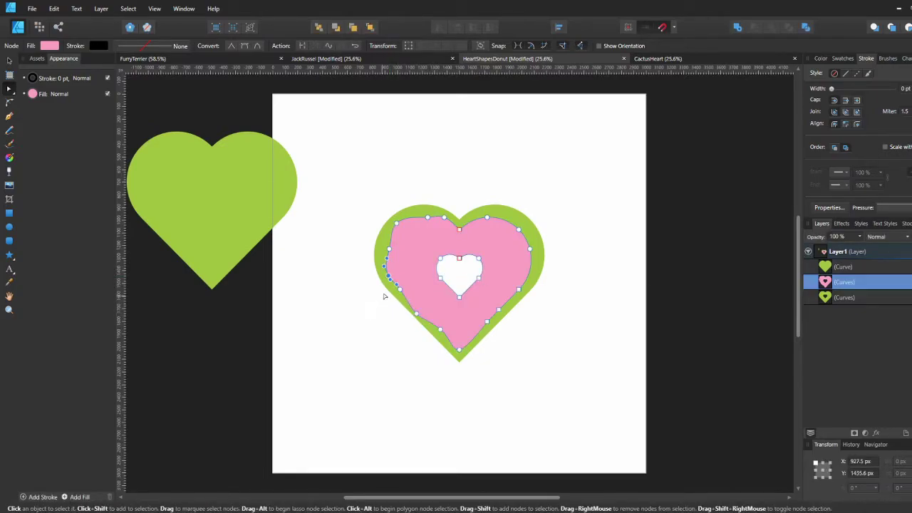
click(416, 311)
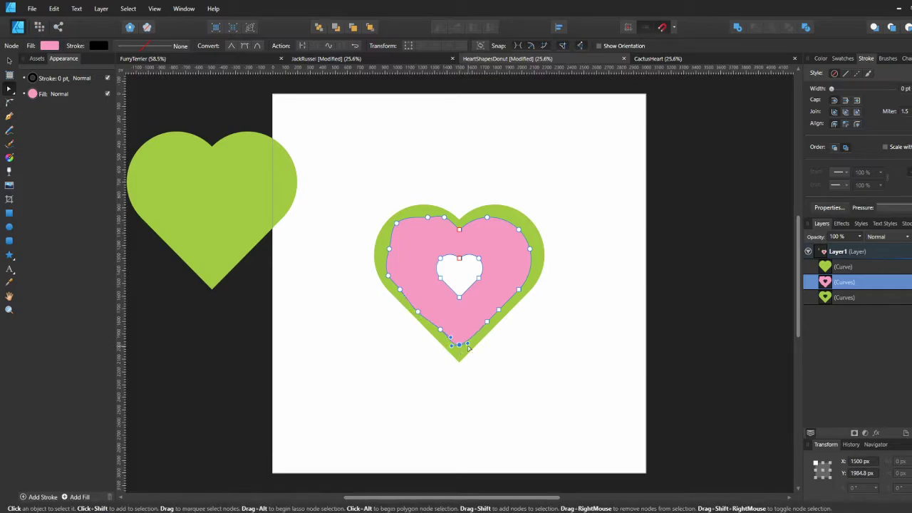
Step: Cut away the right half of the pink heart by subtracting a rectangle from it
key(ctrl+d)
click(491, 309)
key(m)
drag(347, 169, 458, 377)
mouse_move(418, 277)
mouse_down()
mouse_move(556, 277)
mouse_move(522, 274)
mouse_up()
shift+click(422, 274)
click(756, 27)
Step: Duplicate the left pink half, flip it horizontally and place it against the centre line as the right half
key(ctrl+j)
click(439, 27)
drag(422, 247, 495, 247)
Step: Try to merge the two pink halves and shift the node on the seam below the inner heart
shift+click(424, 248)
click(738, 27)
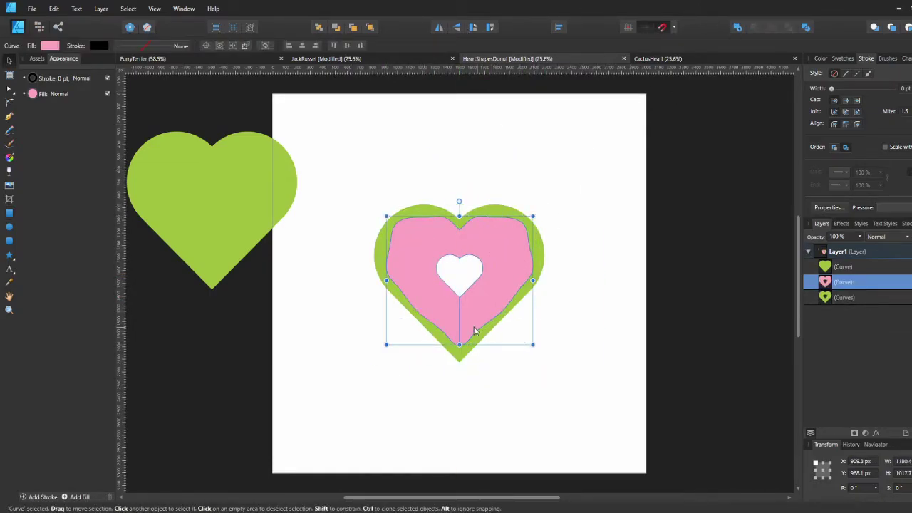
key(a)
drag(460, 297, 475, 282)
key(ctrl+z)
key(ctrl+z)
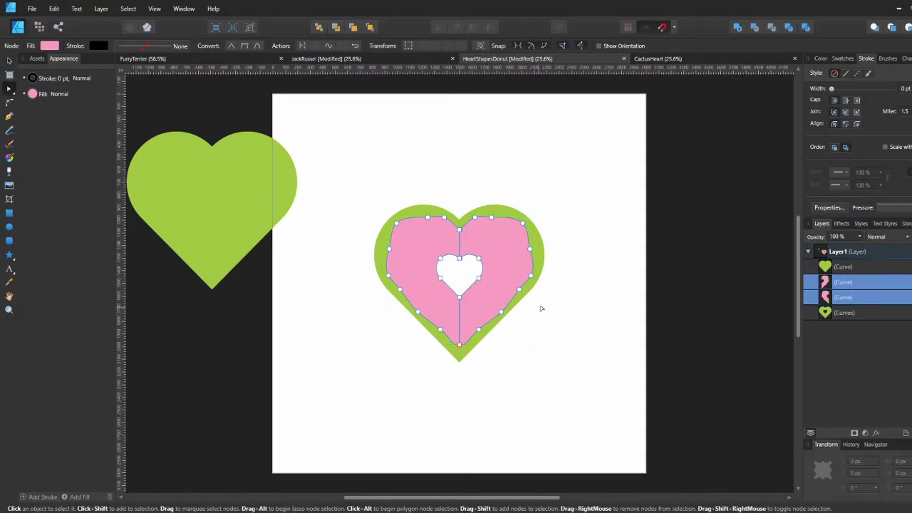
Step: Merge the two pink halves into one symmetrical shape with the Add operation
key(v)
click(517, 276)
shift+click(435, 307)
click(737, 27)
click(629, 193)
Step: Examine the merged pink shape's nodes around the notch of the inner heart cutout
click(501, 271)
key(a)
scroll(463, 258, up, 10)
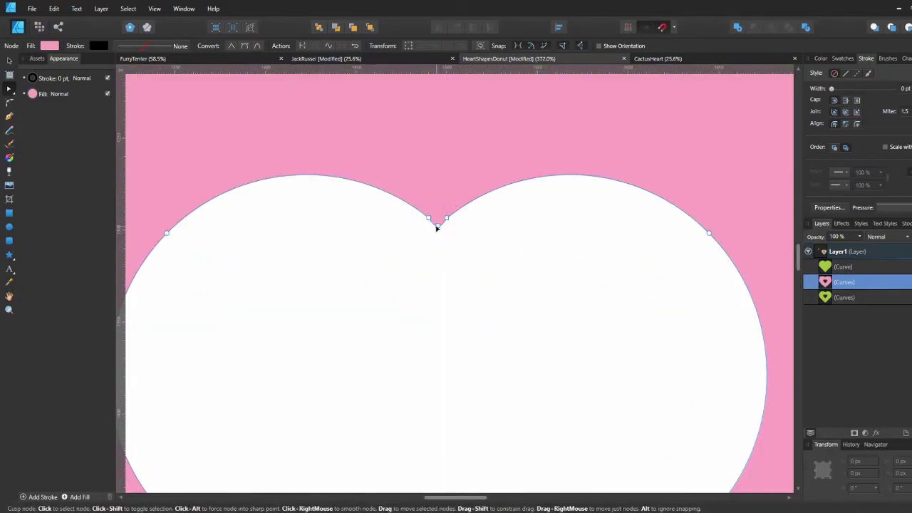
scroll(436, 227, down, 12)
key(v)
key(ctrl+d)
scroll(480, 230, up, 4)
scroll(499, 244, down, 3)
Step: Recolour the outer green heart donut to a light orange dough colour
click(510, 245)
click(490, 210)
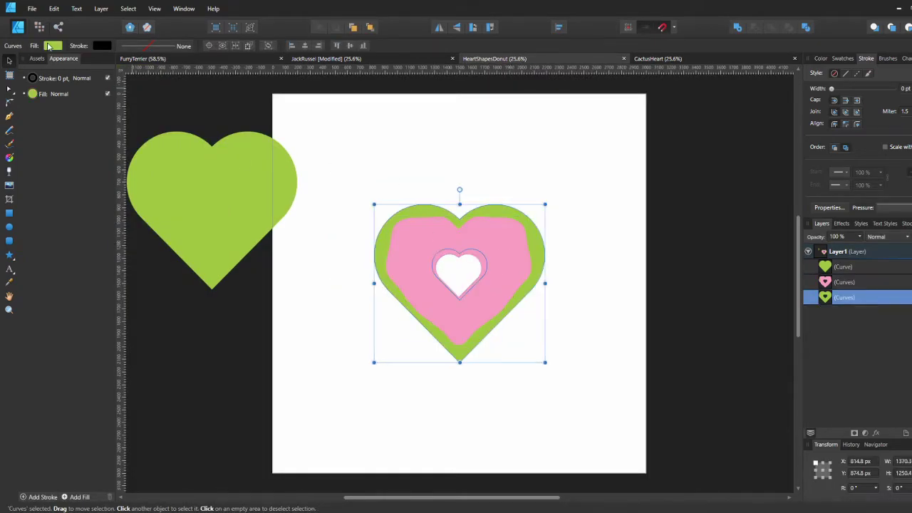
click(52, 46)
drag(50, 151, 25, 148)
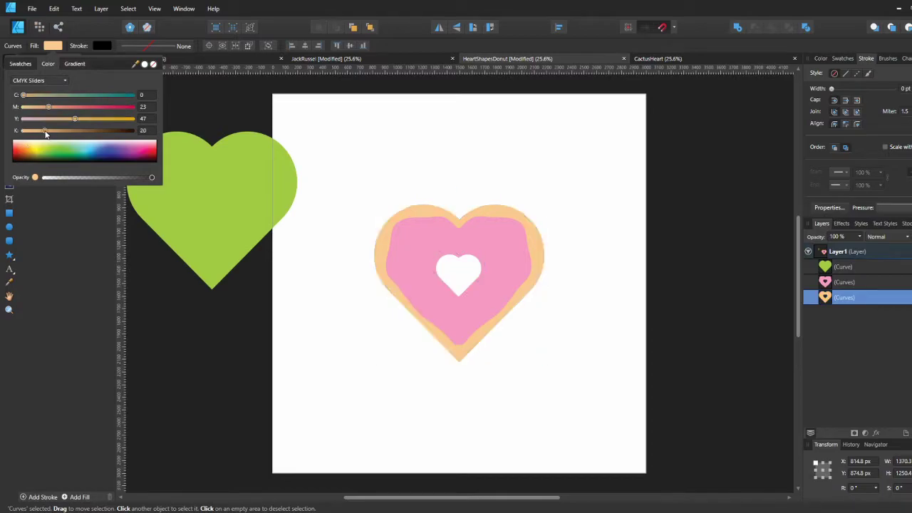
drag(48, 106, 59, 108)
mouse_move(27, 151)
mouse_down()
mouse_move(19, 133)
mouse_move(28, 148)
mouse_up()
click(28, 151)
Step: Duplicate the pink icing heart and scale the copy down to about 1039 px wide inside the original
click(509, 235)
drag(533, 211, 523, 223)
key(ctrl+z)
key(ctrl+j)
click(52, 46)
mouse_move(24, 131)
mouse_down()
mouse_move(36, 132)
mouse_move(22, 134)
mouse_up()
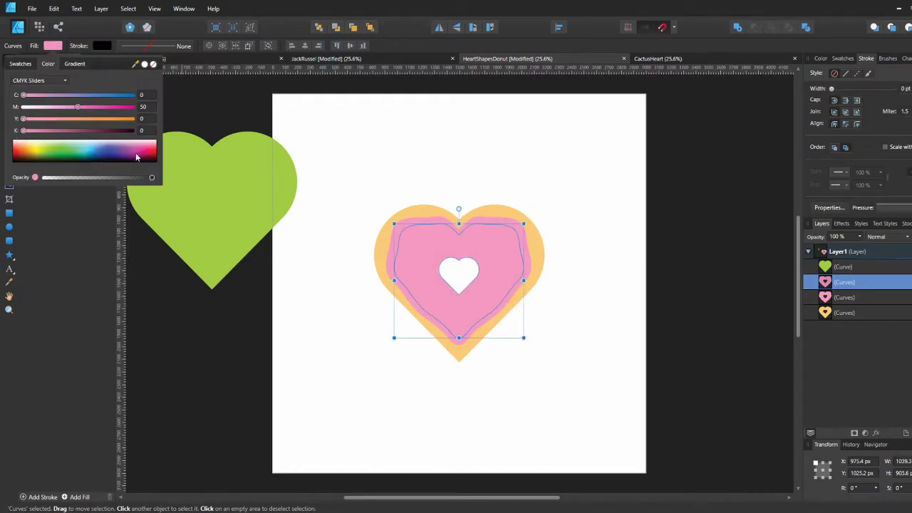
Step: Recolour the larger pink icing heart to a purple shade using different colour models
click(410, 220)
click(55, 46)
click(31, 132)
click(40, 80)
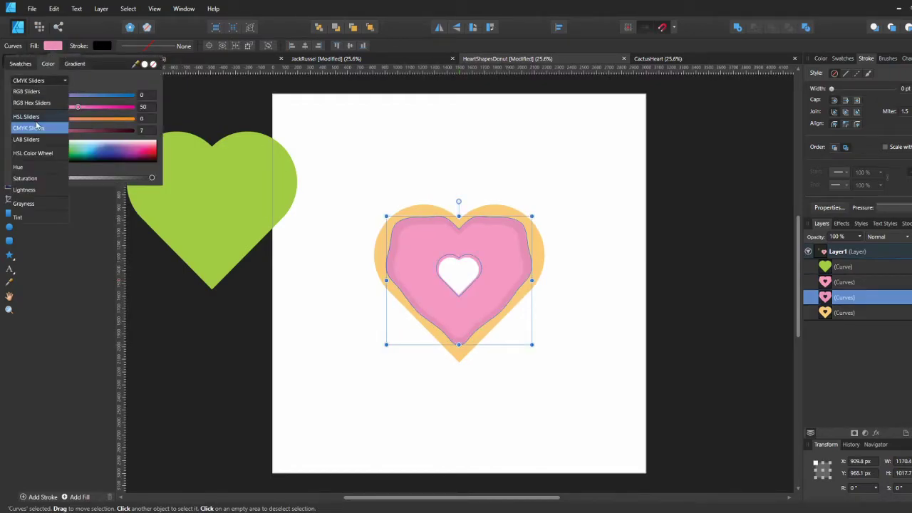
click(97, 141)
click(100, 94)
click(60, 80)
click(35, 178)
drag(80, 93, 71, 94)
click(60, 80)
click(87, 119)
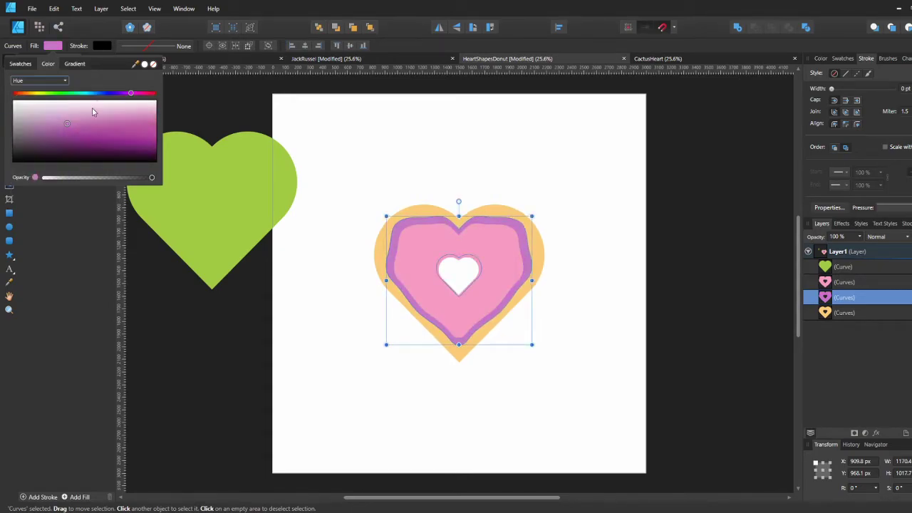
Step: Lighten the larger icing heart's purple fill to a soft lilac by adjusting hue, saturation and lightness
drag(145, 95, 119, 94)
click(49, 81)
click(34, 181)
click(47, 81)
click(33, 191)
click(126, 94)
click(56, 81)
click(37, 190)
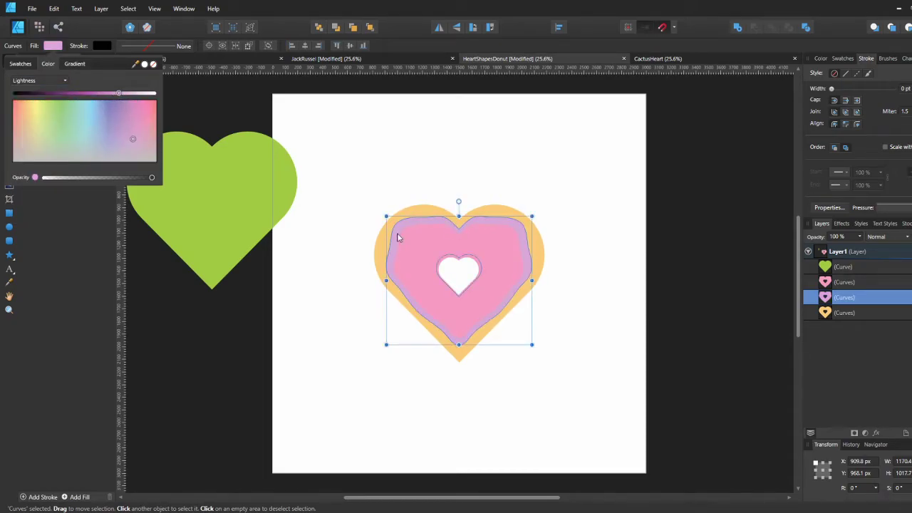
Step: Scale the inner pink heart down further so a wider lilac band surrounds it
click(405, 239)
drag(523, 224, 514, 229)
key(ctrl+d)
Step: Try outlining the orange heart donut with an unfilled duplicate on top that has an 8 pt stroke
click(543, 248)
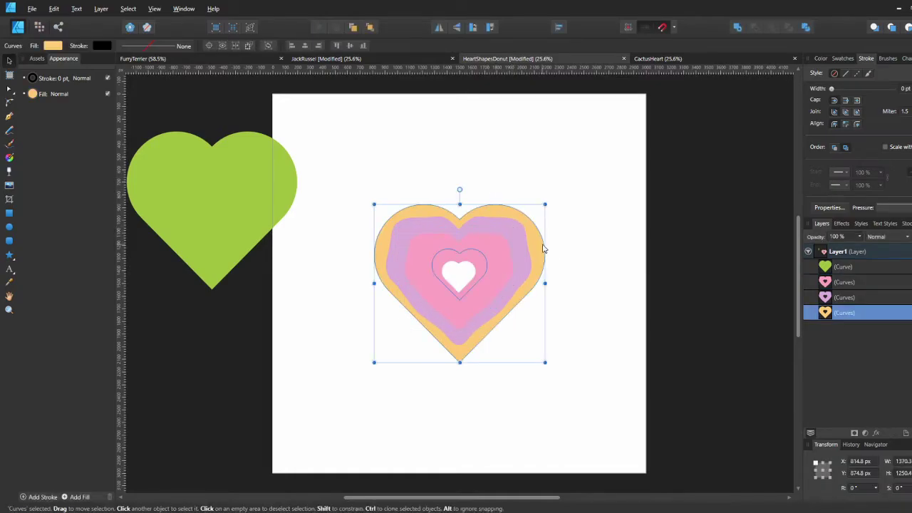
drag(844, 322, 835, 264)
double_click(852, 265)
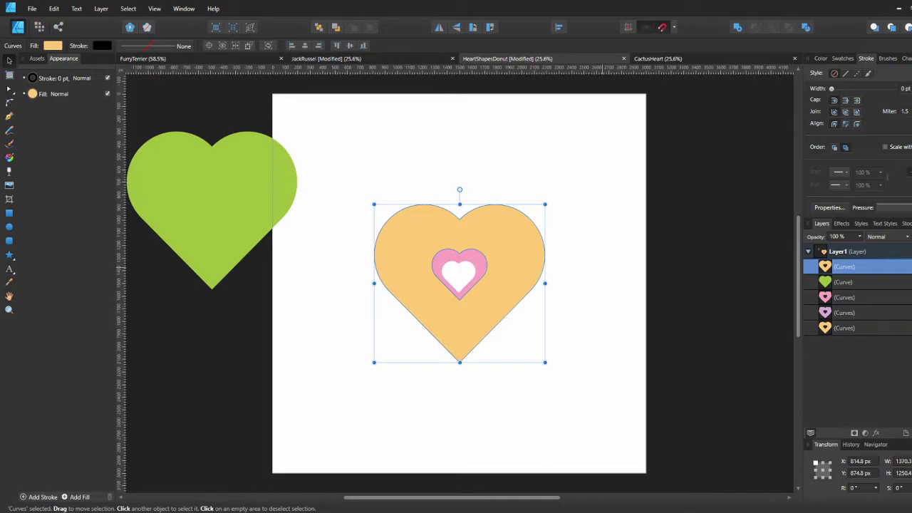
click(54, 46)
click(152, 63)
click(99, 48)
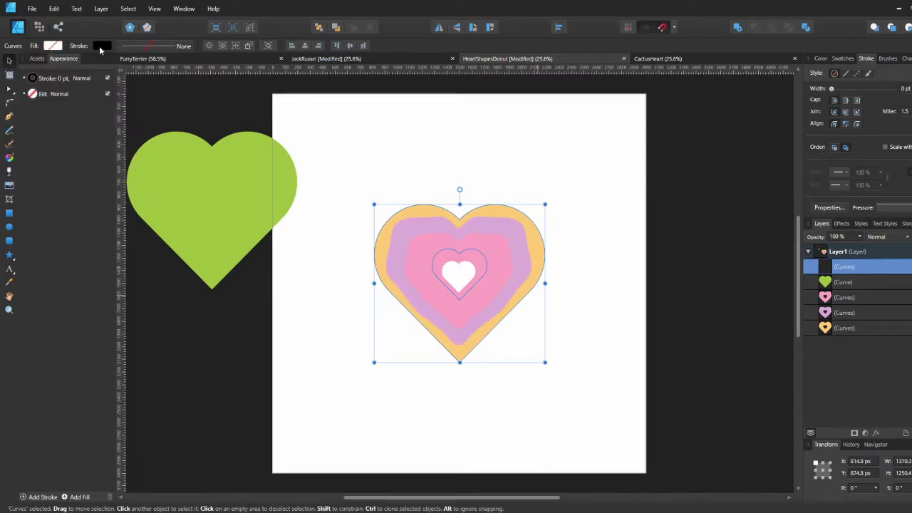
click(159, 47)
click(185, 81)
text(8)
key(Return)
click(598, 257)
click(830, 267)
key(Delete)
Step: Copy the solid green heart onto the donut's outer edge, remove its fill and give it an 8 pt black stroke
drag(282, 211, 513, 278)
click(49, 45)
click(153, 65)
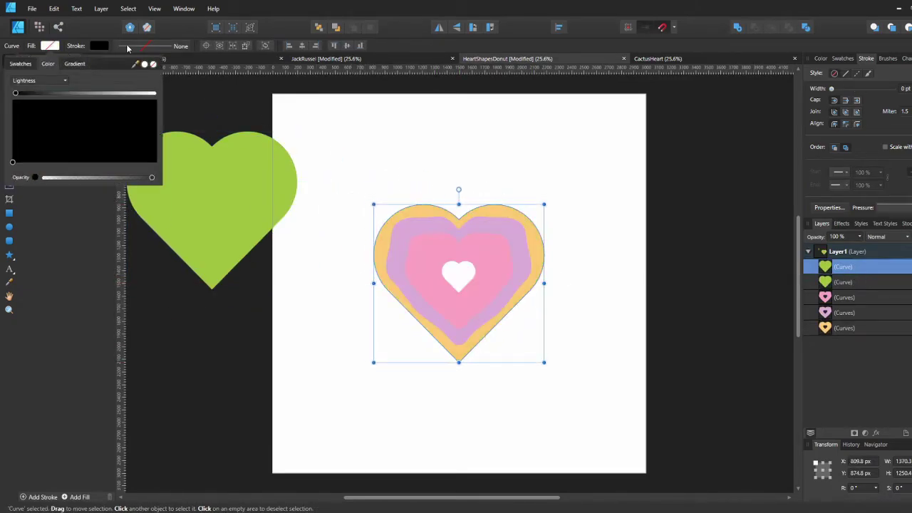
click(129, 47)
click(196, 82)
text(8)
key(Return)
click(497, 144)
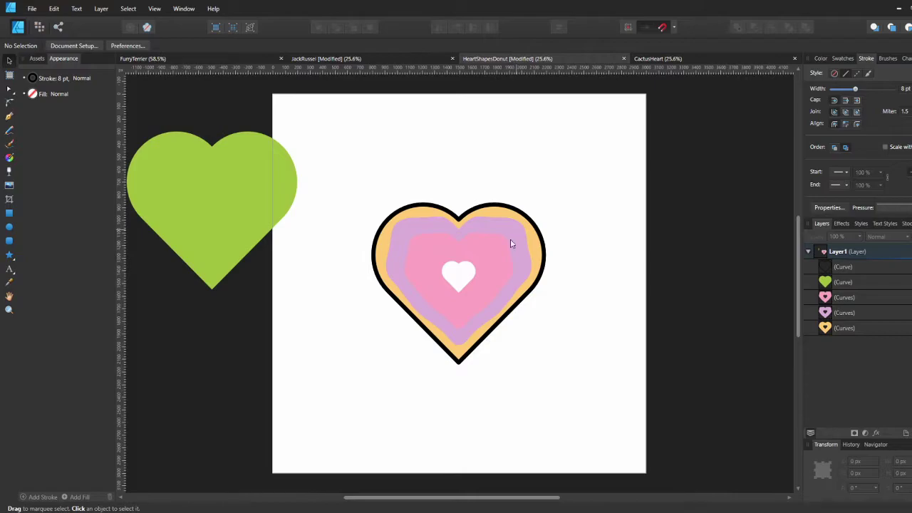
Step: Scale the lilac and pink icing hearts down together slightly
click(511, 243)
shift+click(500, 251)
drag(532, 216, 525, 222)
Step: Duplicate the lilac heart, remove the copy's fill and give it a 6 pt black stroke
click(853, 312)
key(ctrl+j)
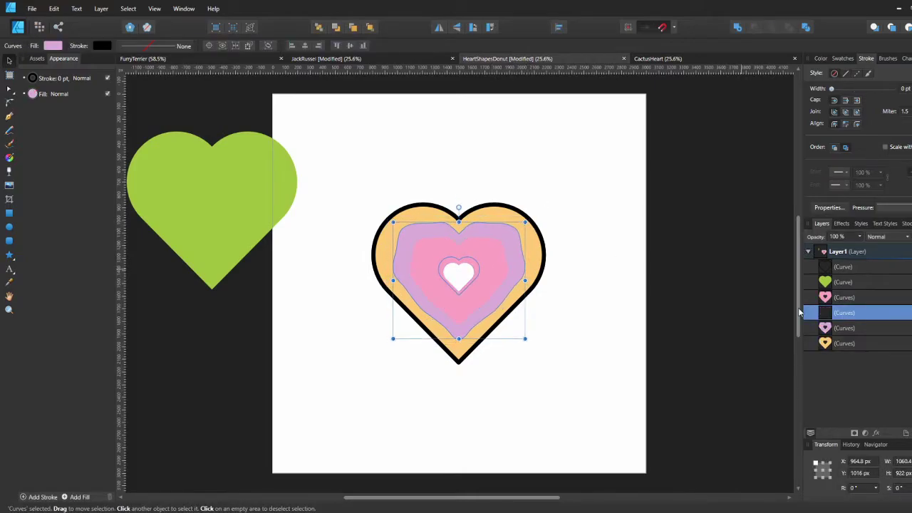
click(52, 45)
click(153, 64)
click(161, 47)
click(199, 82)
text(5)
key(Return)
click(199, 84)
text(6)
key(Return)
Step: Duplicate the inner pink heart, remove the copy's fill and give it a 6 pt black stroke
click(831, 298)
key(ctrl+j)
click(54, 47)
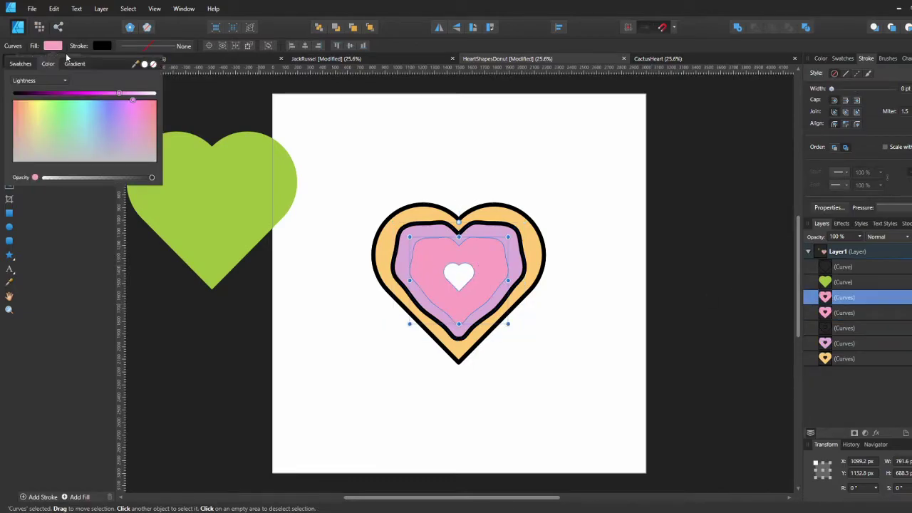
click(153, 64)
click(147, 48)
click(193, 82)
text(6)
key(Return)
Step: Set the outer heart outline's stroke width to 12 pt
click(858, 267)
click(159, 48)
click(190, 82)
text(12)
key(Return)
click(611, 272)
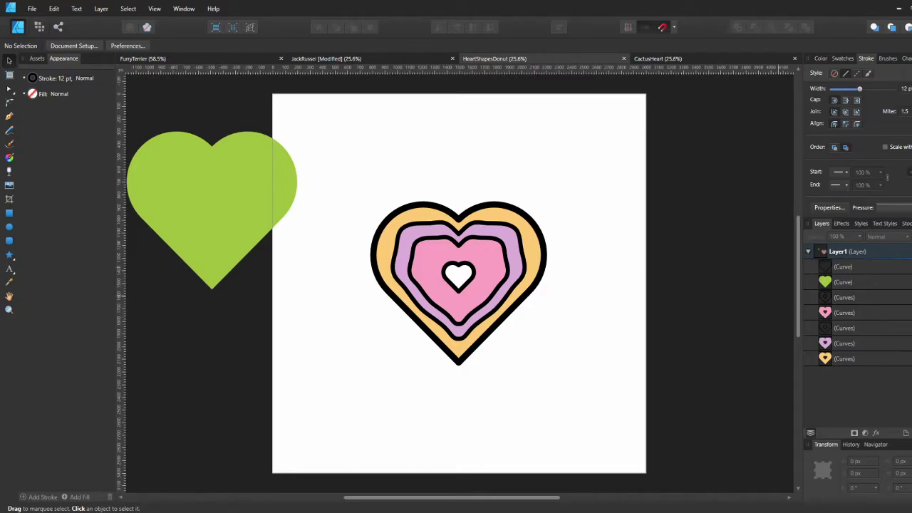
Step: Enlarge the lilac heart together with its outline to about 1112 px wide
click(515, 277)
shift+click(845, 331)
click(835, 342)
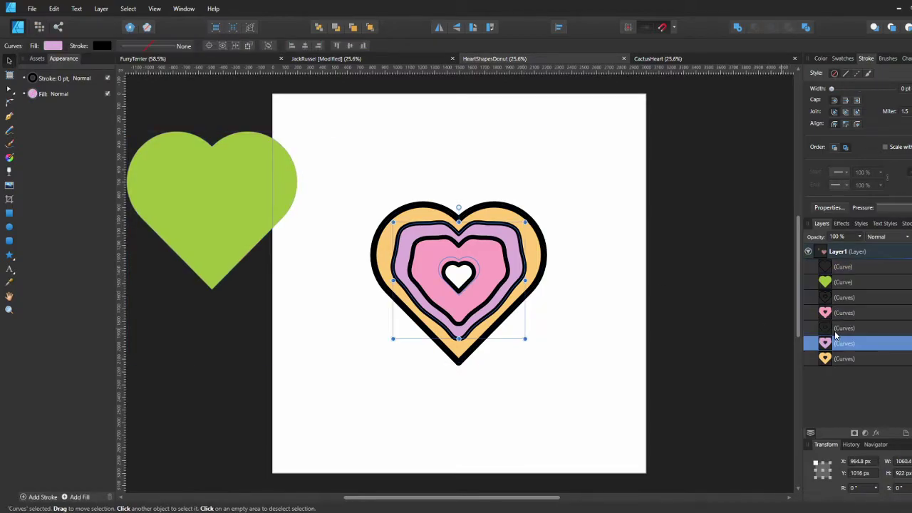
shift+click(835, 330)
drag(526, 221, 532, 215)
click(561, 230)
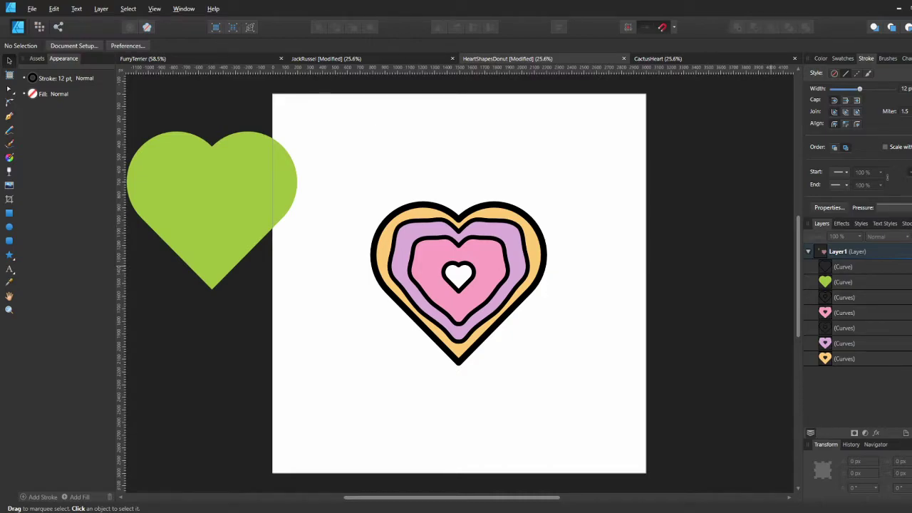
Step: Delete the black outline around the inner pink heart
click(496, 279)
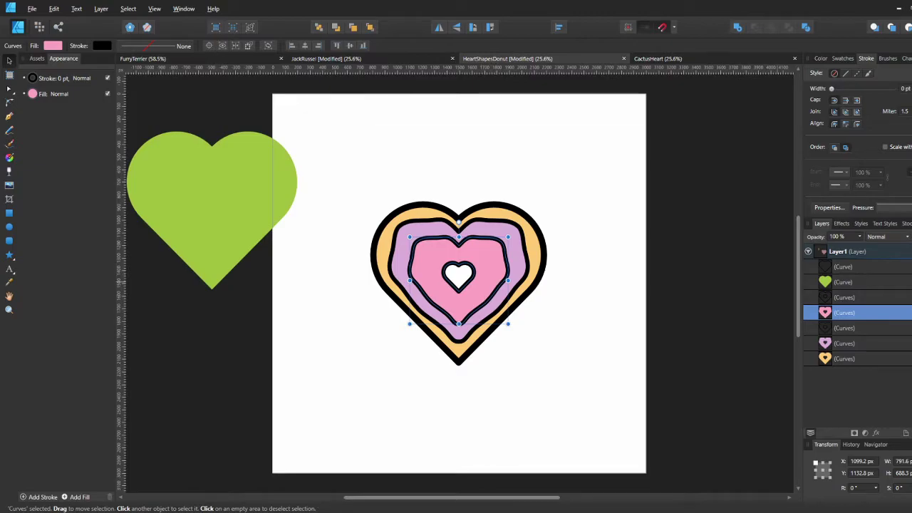
click(505, 258)
key(Delete)
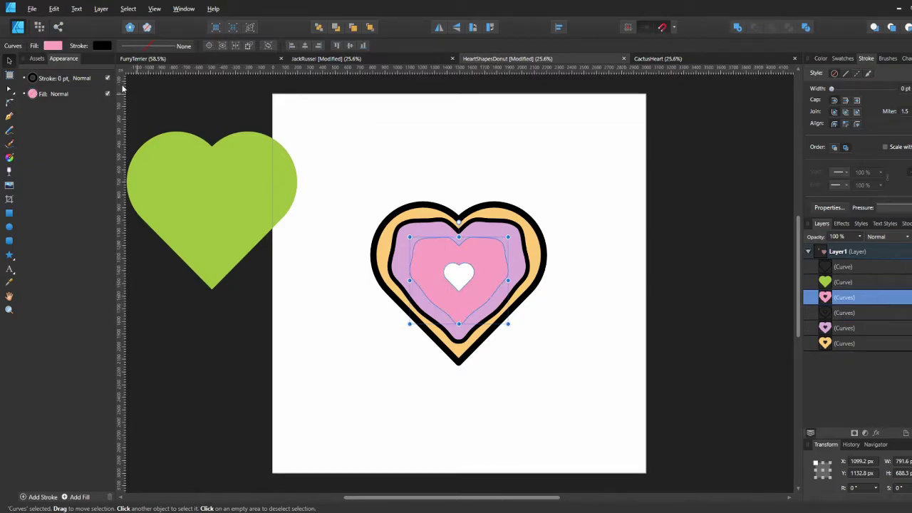
Step: Fill the inner pink heart with lilac sampled from the surrounding icing, darkened to K 15
click(53, 46)
click(20, 63)
click(48, 64)
click(34, 130)
drag(135, 64, 401, 242)
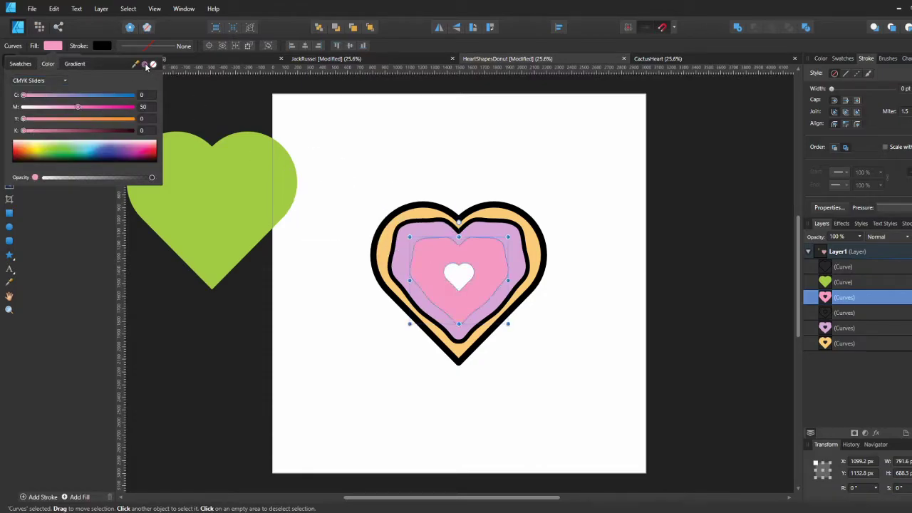
drag(39, 133, 45, 134)
Step: Change the larger lilac icing heart's fill to crimson (M 96, Y 41)
click(443, 231)
click(54, 46)
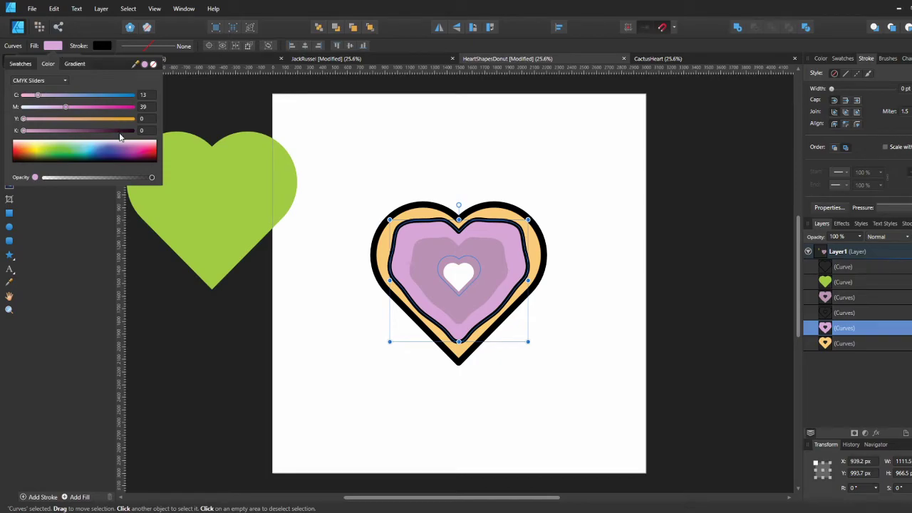
drag(140, 149, 150, 154)
Step: Fill the inner lilac heart with the same crimson as the surrounding icing (M 96, Y 41)
click(835, 296)
click(54, 48)
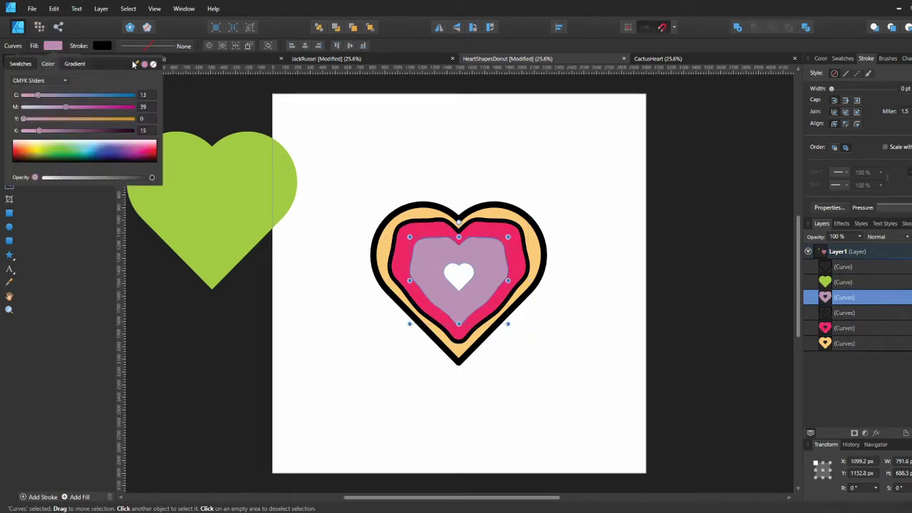
click(21, 64)
click(35, 81)
click(54, 48)
click(54, 48)
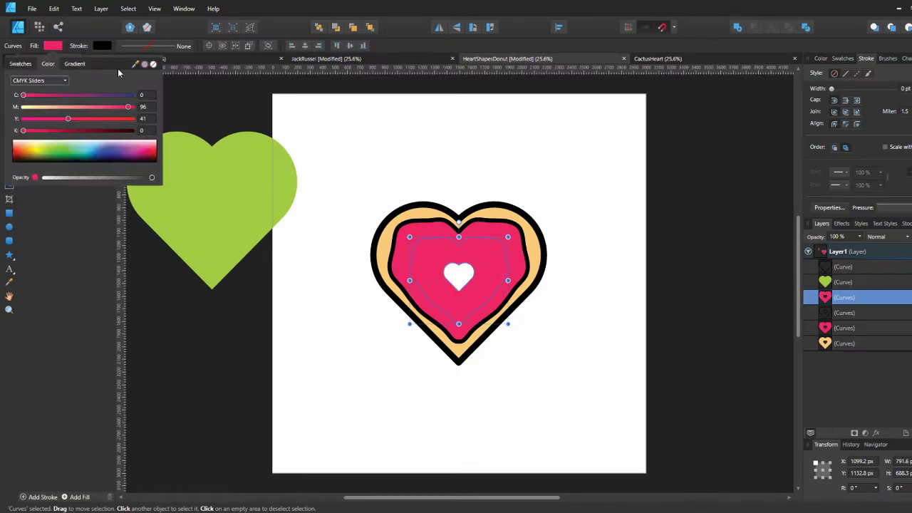
Step: Lighten the inner heart's crimson fill to pink using the Lightness colour mode
click(44, 81)
click(32, 177)
click(45, 80)
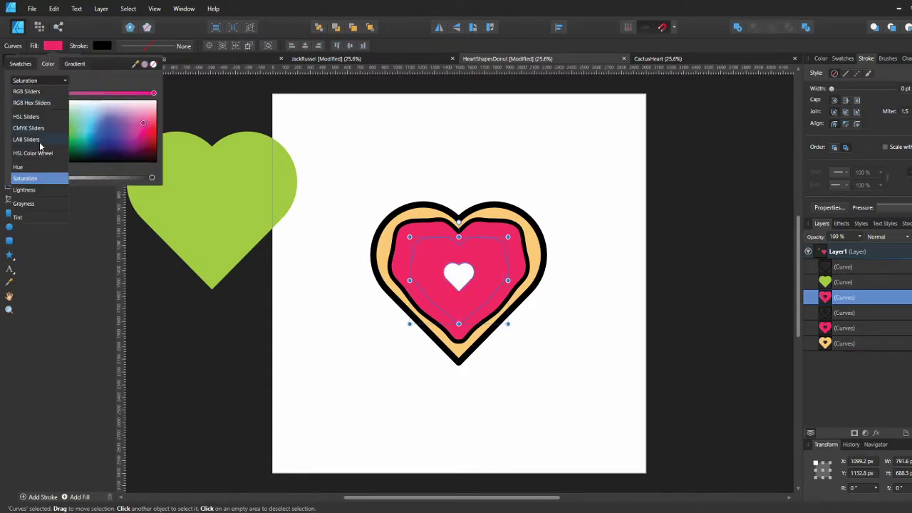
click(29, 189)
click(119, 93)
mouse_move(119, 93)
mouse_down()
mouse_move(108, 94)
mouse_move(123, 93)
mouse_up()
drag(95, 178, 105, 178)
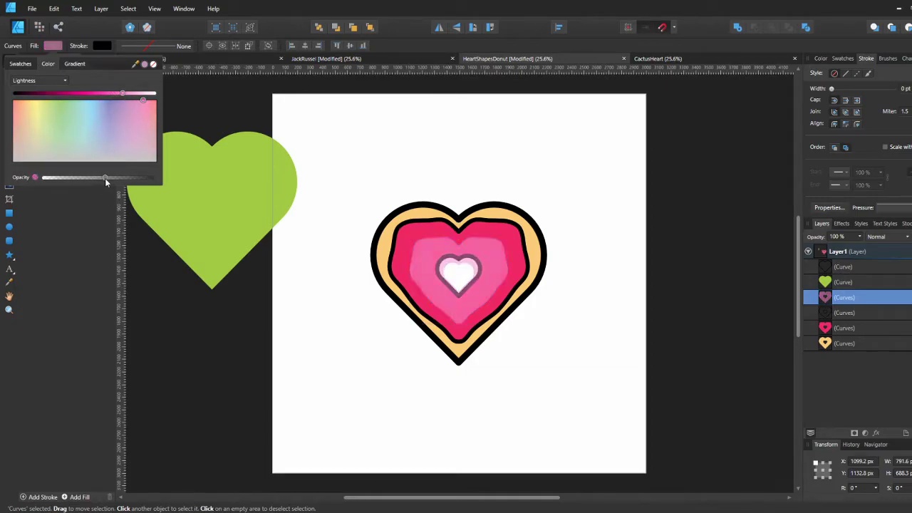
key(ctrl+z)
key(ctrl+z)
Step: Stack two versions of the inner heart: a slightly enlarged medium pink one beneath a light pink one
mouse_move(123, 94)
mouse_down()
mouse_move(134, 94)
mouse_move(113, 94)
mouse_up()
click(829, 316)
click(54, 46)
drag(508, 237, 518, 226)
click(602, 200)
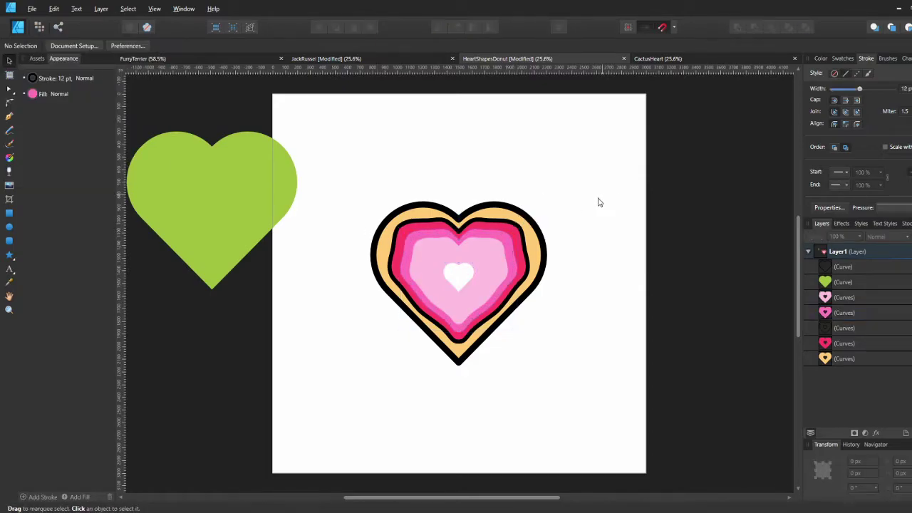
Step: Darken the innermost light pink heart's fill slightly by reducing its lightness
click(482, 265)
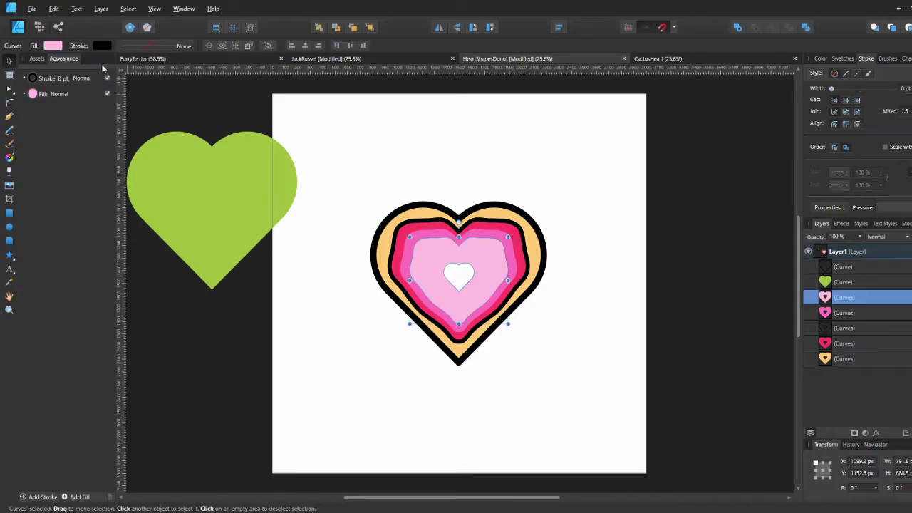
shift+click(502, 232)
click(32, 94)
drag(133, 141, 110, 142)
click(430, 252)
click(59, 47)
drag(110, 93, 119, 93)
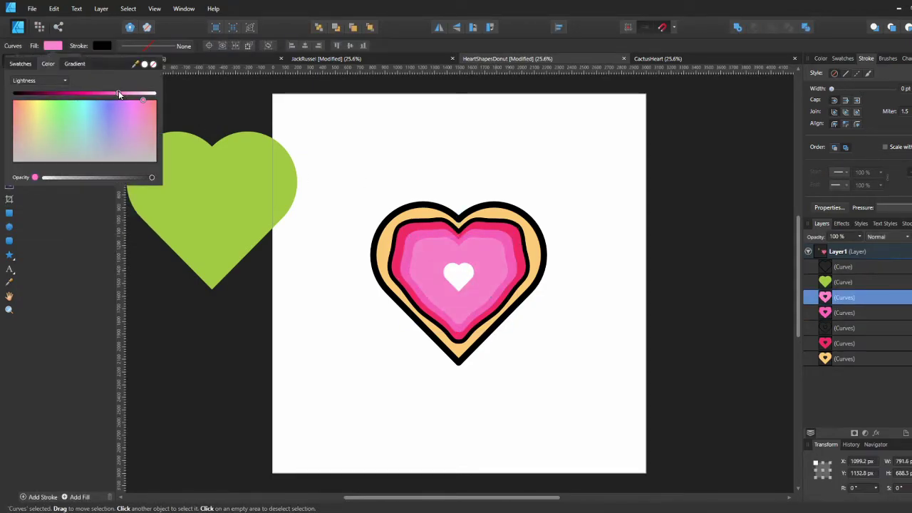
click(288, 352)
Step: Duplicate Layer1 and keep one copy collapsed beneath the expanded working layer
click(852, 253)
key(ctrl+j)
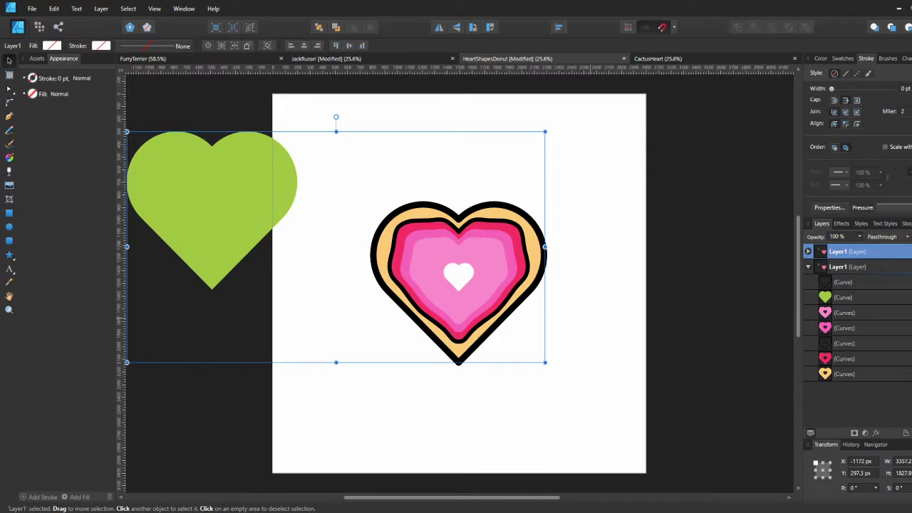
click(646, 346)
click(808, 267)
click(808, 252)
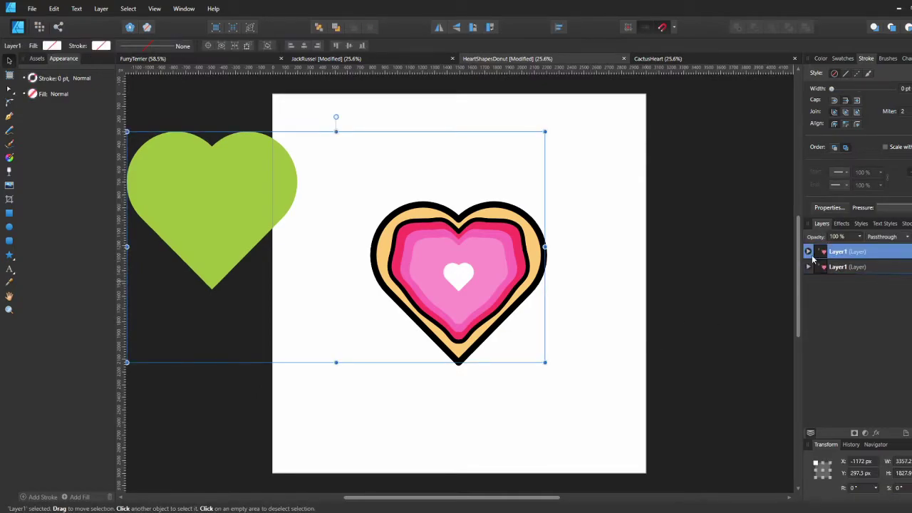
click(621, 373)
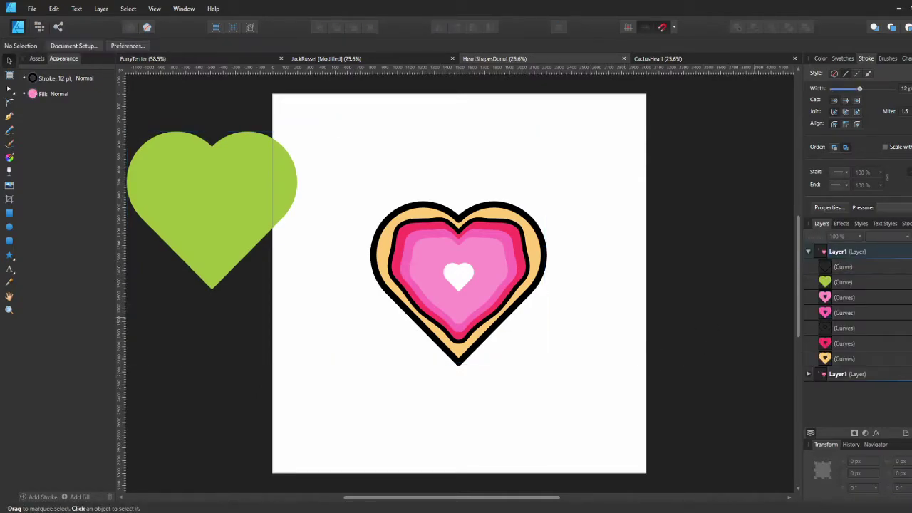
click(545, 255)
click(101, 46)
click(136, 48)
click(101, 46)
click(63, 81)
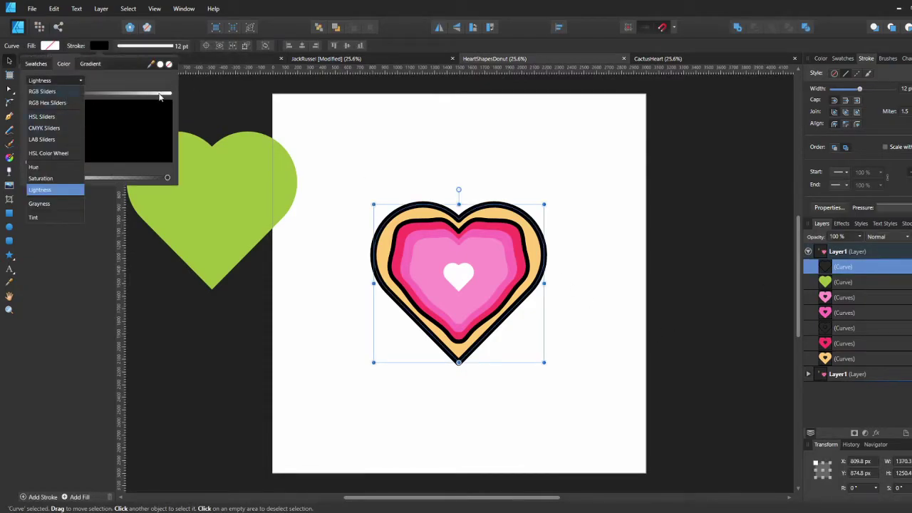
click(278, 103)
Step: Draw a narrow upright sprinkle rectangle beside the donut, about 82 × 274 px, convert it to curves and fully round its corners
click(10, 213)
mouse_move(314, 282)
mouse_down()
mouse_move(336, 321)
mouse_move(326, 344)
mouse_up()
key(ctrl+Return)
key(c)
drag(302, 263, 354, 374)
mouse_move(316, 283)
mouse_down()
mouse_move(334, 282)
mouse_move(331, 296)
mouse_up()
key(v)
Step: Remove the sprinkle's outline and fill it with pale turquoise (C 44, Y 18)
click(109, 46)
click(163, 64)
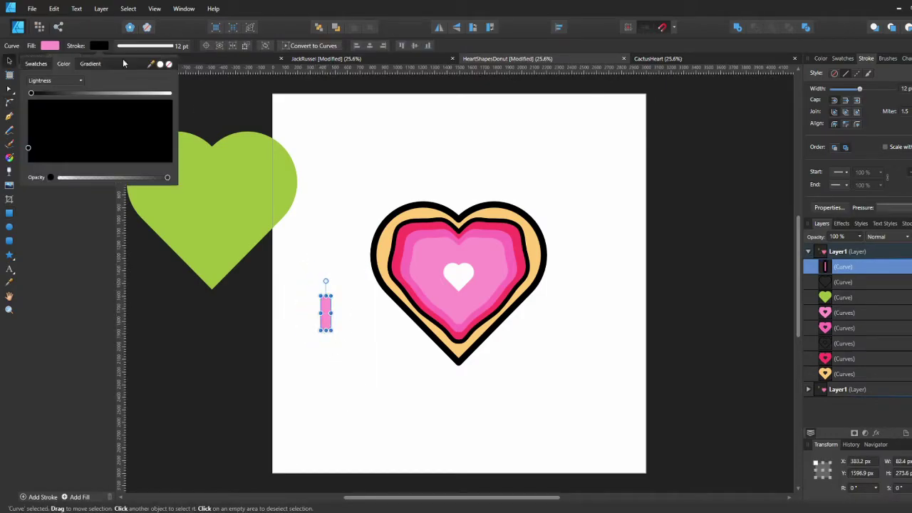
click(59, 45)
click(61, 82)
click(55, 134)
drag(156, 152, 108, 170)
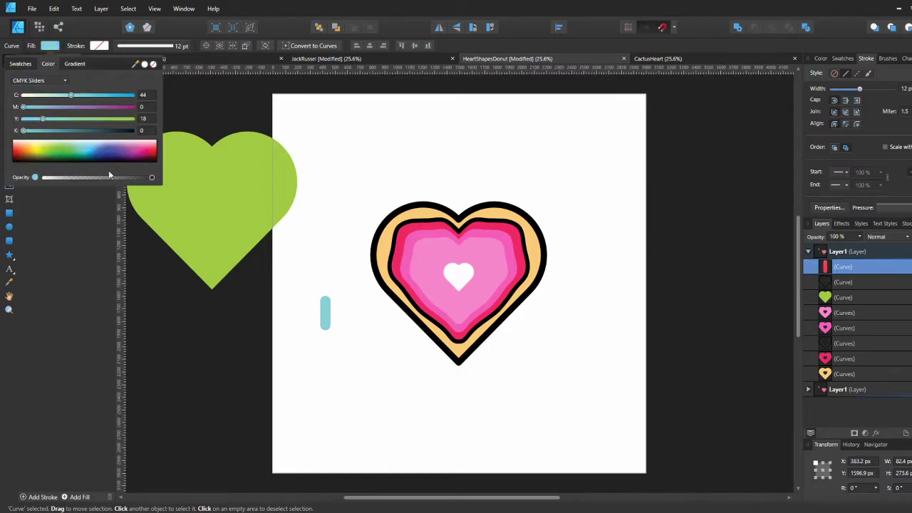
Step: Shrink the sprinkle to about 35 × 116 px and place it tilted on the upper-left part of the icing
drag(326, 313, 438, 245)
scroll(437, 245, up, 3)
scroll(437, 244, up, 2)
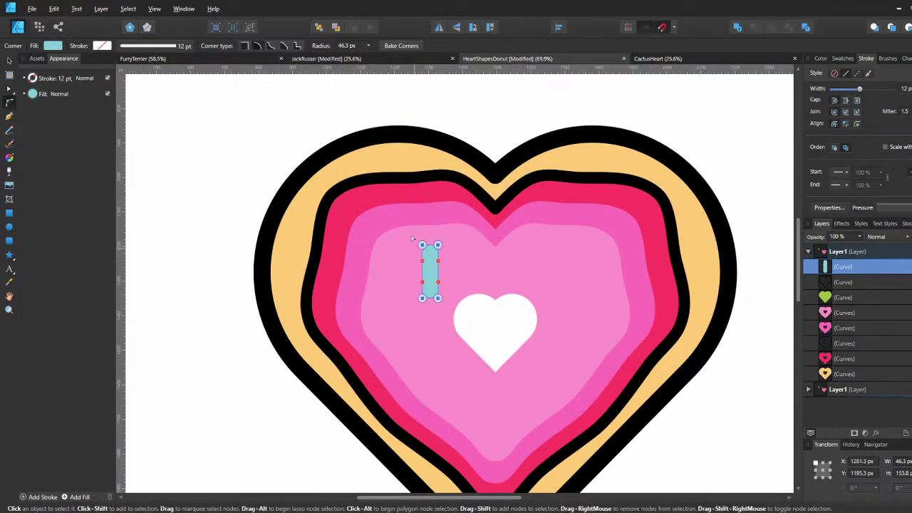
drag(438, 245, 369, 221)
click(244, 183)
scroll(245, 183, down, 2)
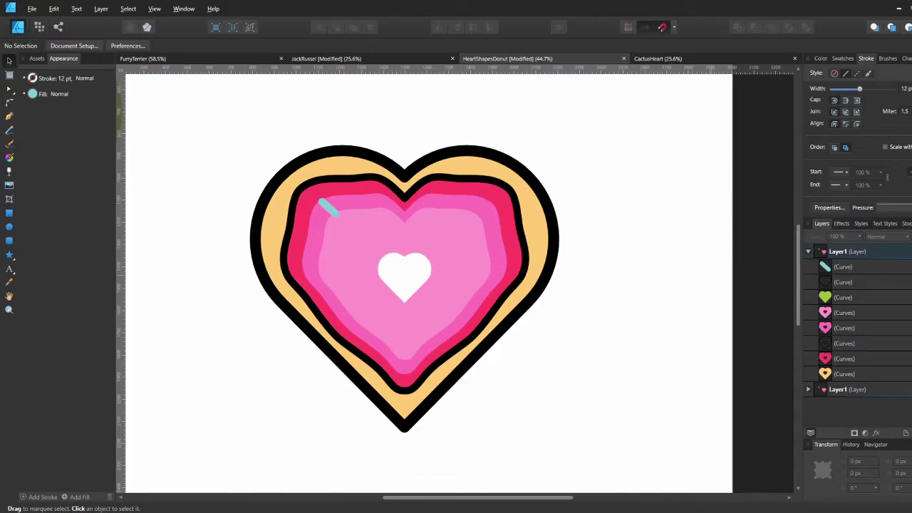
Step: Duplicate the turquoise sprinkle seven times and scatter the copies at varied angles over the left half of the icing
click(336, 212)
key(ctrl+j)
drag(310, 189, 347, 188)
mouse_move(331, 205)
mouse_down()
mouse_move(359, 213)
mouse_move(350, 252)
mouse_up()
mouse_move(369, 233)
mouse_down()
mouse_move(367, 271)
mouse_move(317, 237)
mouse_up()
mouse_move(334, 257)
mouse_down()
mouse_move(295, 253)
mouse_move(334, 205)
mouse_up()
mouse_move(311, 220)
mouse_down()
mouse_move(320, 181)
mouse_move(334, 177)
mouse_up()
click(331, 200)
drag(335, 211, 357, 304)
key(ctrl+j)
ctrl+drag(357, 304, 318, 324)
drag(341, 334, 317, 281)
drag(301, 299, 301, 257)
drag(318, 323, 379, 334)
drag(315, 285, 391, 258)
click(210, 261)
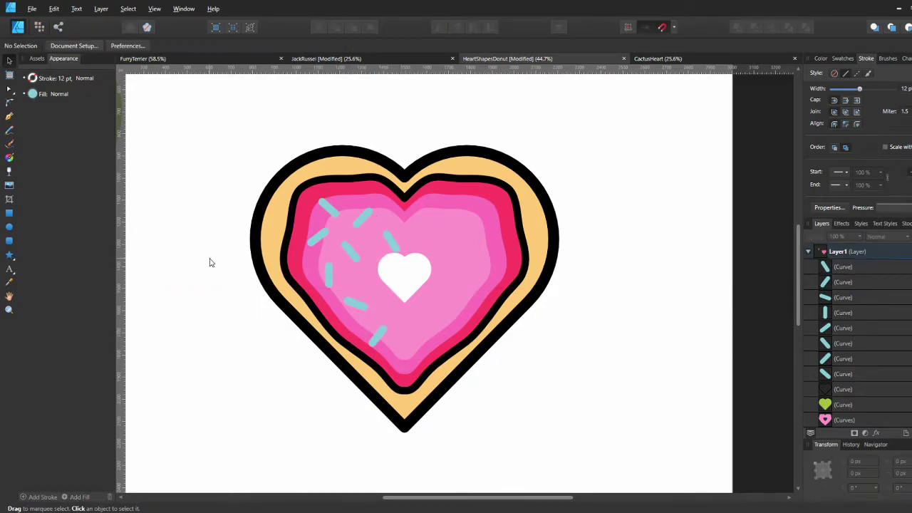
Step: Recolour the three sprinkles that slant up to the right in the icing's left half to light green
click(374, 336)
shift+click(348, 247)
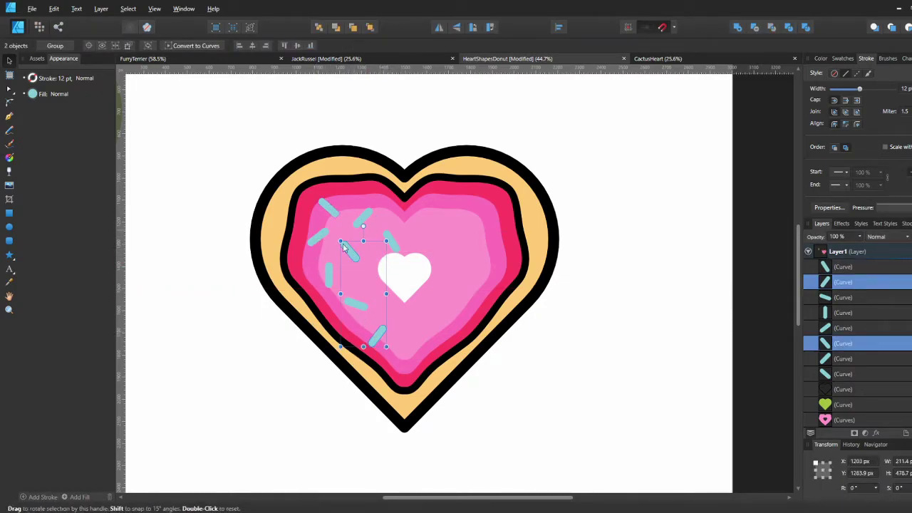
click(377, 339)
shift+click(363, 219)
shift+click(319, 237)
click(34, 95)
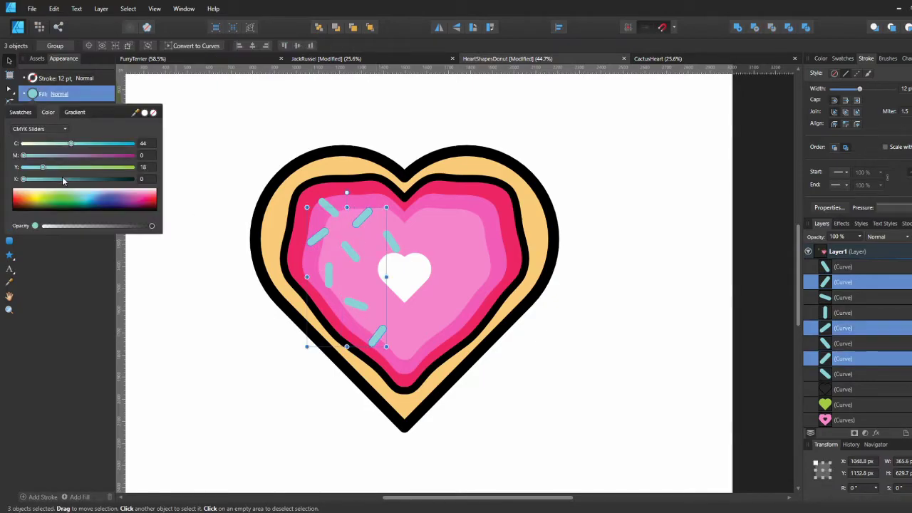
click(57, 131)
click(27, 216)
drag(77, 141, 12, 145)
key(b)
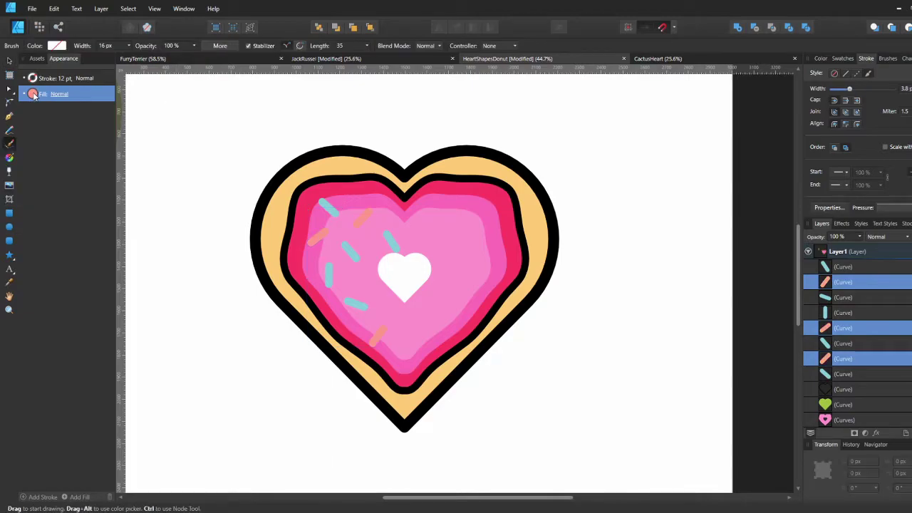
key(v)
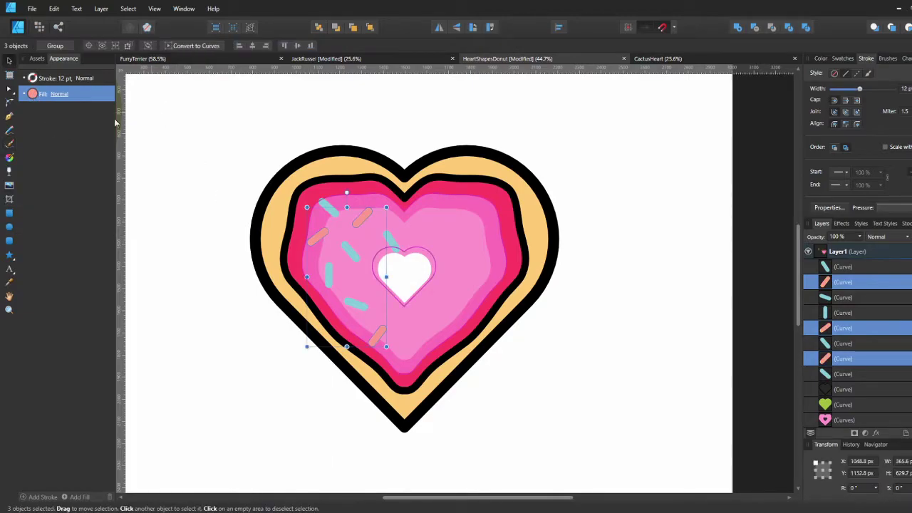
click(33, 94)
drag(77, 144, 67, 144)
key(ctrl+d)
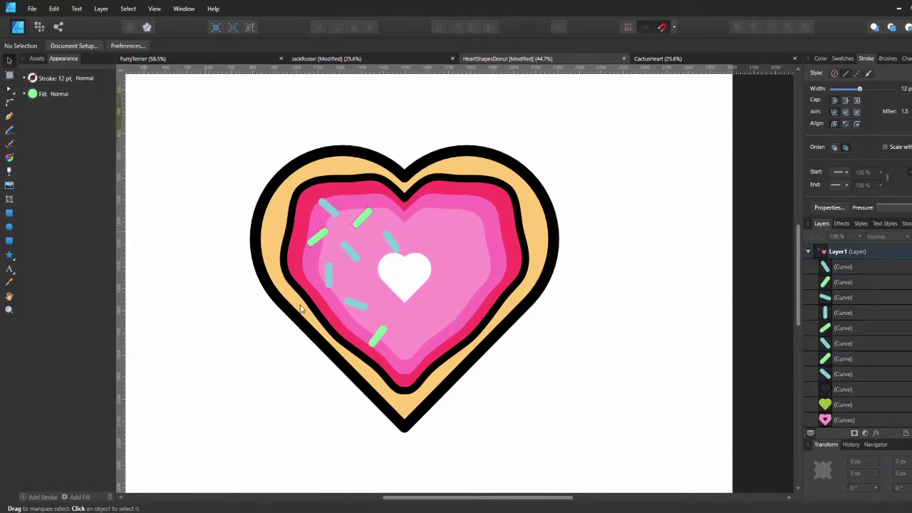
Step: Recolour the upper-left sprinkle and the nearly horizontal lower-left sprinkle to pale yellow
click(356, 306)
shift+click(328, 207)
click(33, 94)
drag(78, 142, 129, 144)
click(36, 143)
Step: Recolour the slanted turquoise sprinkle in the middle of the icing's left half to periwinkle blue
click(349, 255)
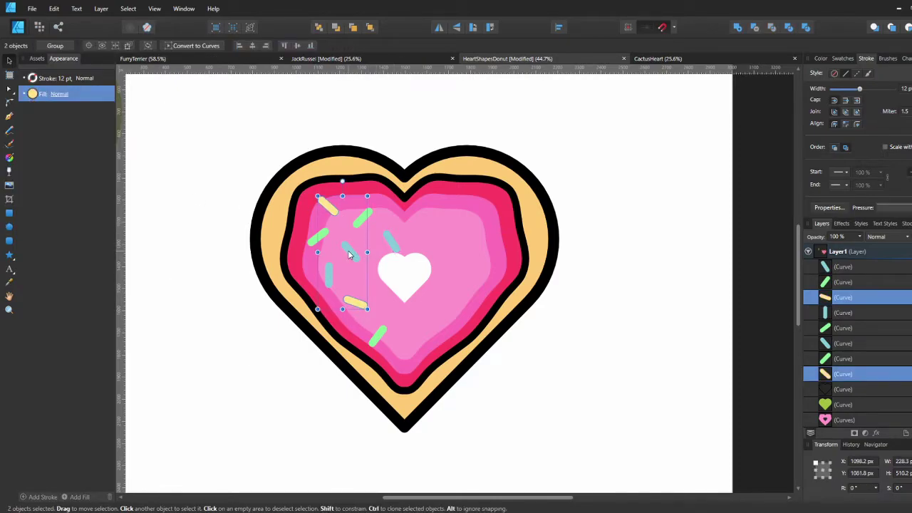
click(349, 255)
click(51, 45)
click(109, 93)
click(179, 305)
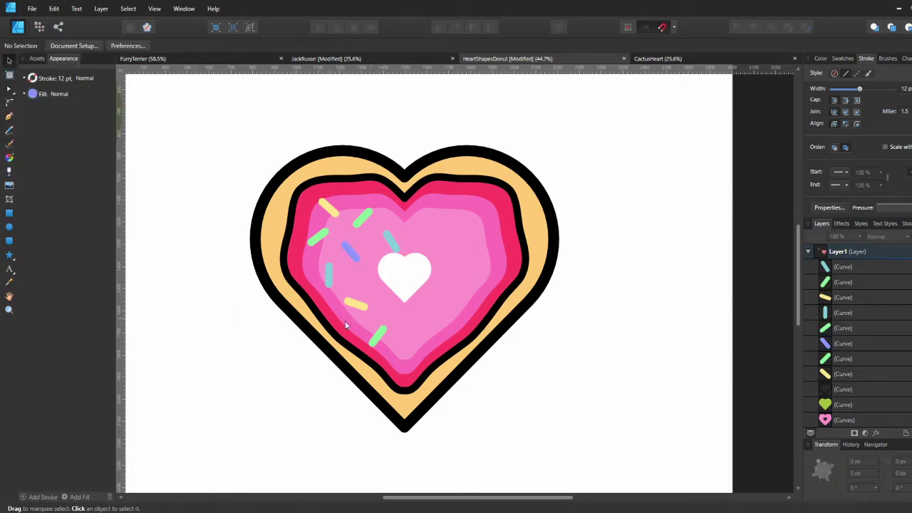
Step: Group the eight sprinkles, then duplicate the group and mirror it horizontally onto the right half of the icing
click(834, 375)
shift+click(843, 268)
key(ctrl+g)
key(ctrl+j)
click(438, 27)
drag(396, 239, 505, 240)
Step: Ungroup the mirrored sprinkles and move the inner turquoise one upright below the central heart hole
click(812, 266)
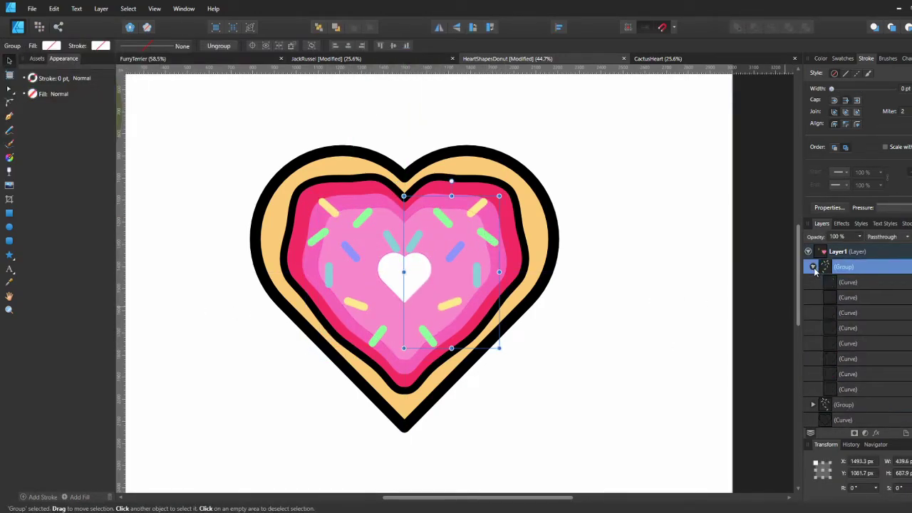
click(219, 45)
click(419, 236)
drag(427, 228, 420, 204)
drag(412, 238, 403, 324)
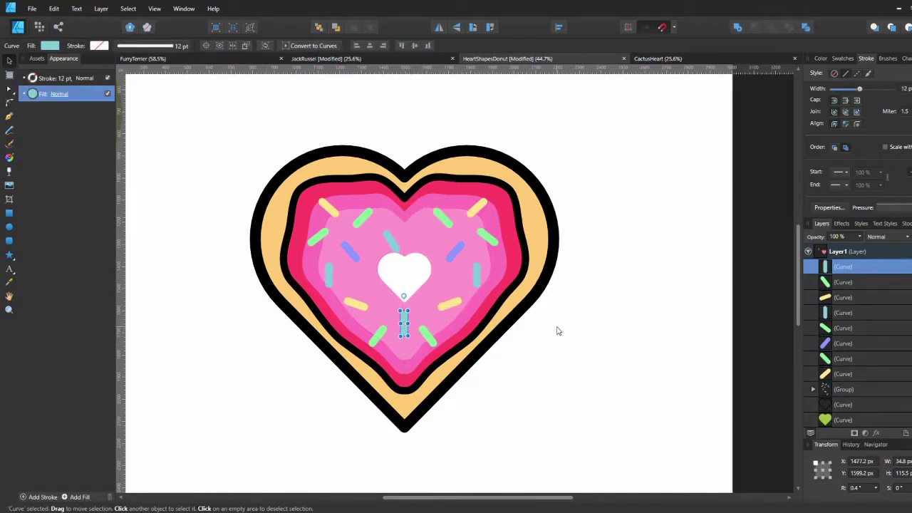
Step: Place a tilted copy of the yellow sprinkle above the heart hole and shift the inner upper green sprinkles slightly upward
click(448, 306)
drag(448, 301, 440, 212)
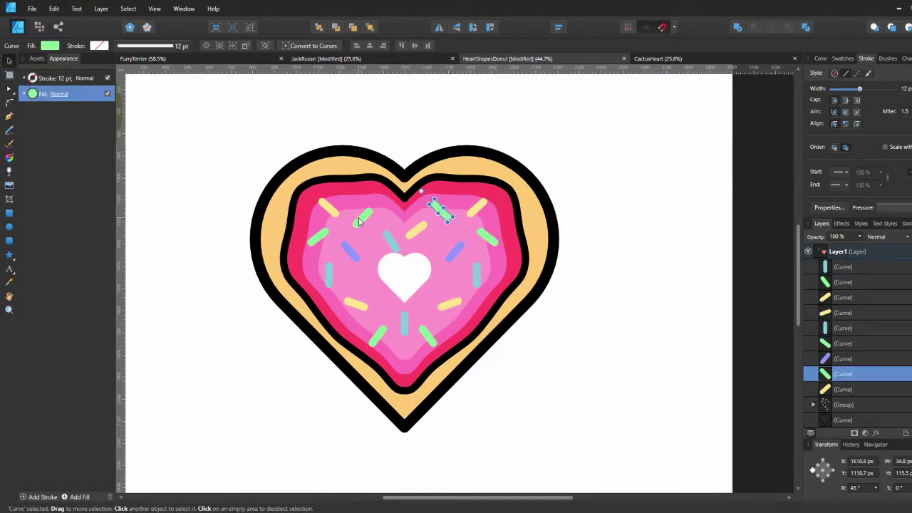
click(360, 223)
scroll(843, 394, down, 3)
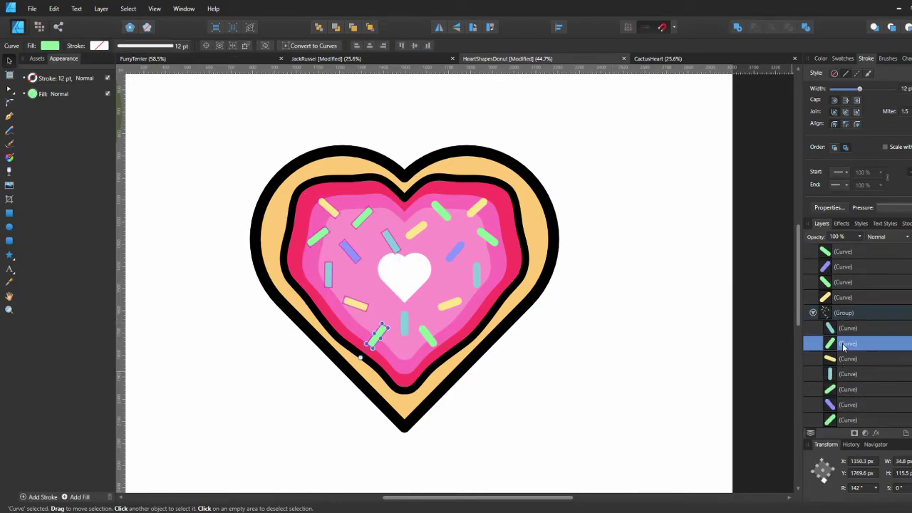
double_click(360, 217)
drag(361, 217, 362, 208)
Step: Move the upright turquoise sprinkle below the hole down to the icing's tip and group the right-hand sprinkles
click(406, 329)
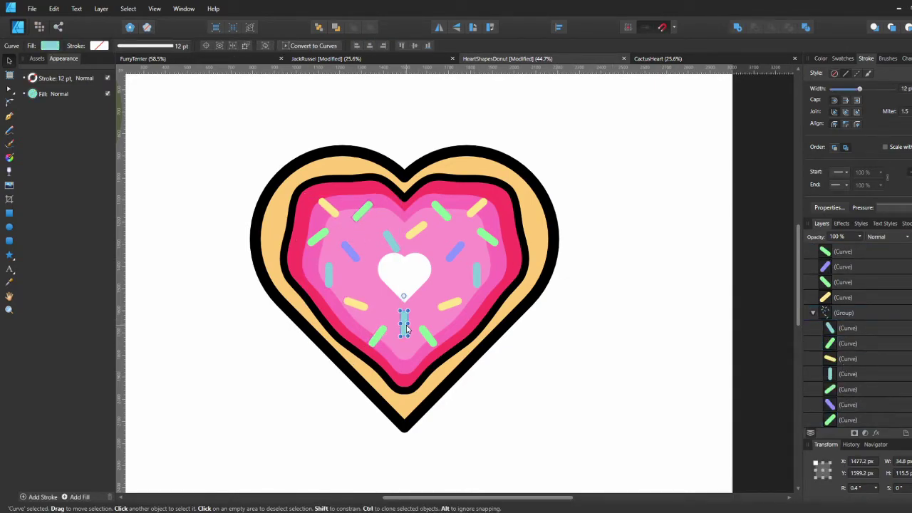
key(shift+Down)
key(shift+Down)
key(shift+Down)
key(shift+Down)
key(shift+Down)
key(shift+Down)
key(shift+Down)
key(shift+Down)
key(shift+Down)
key(shift+Down)
key(shift+Down)
key(shift+Down)
key(shift+Down)
key(shift+Down)
key(shift+Down)
key(shift+Down)
click(814, 314)
click(602, 392)
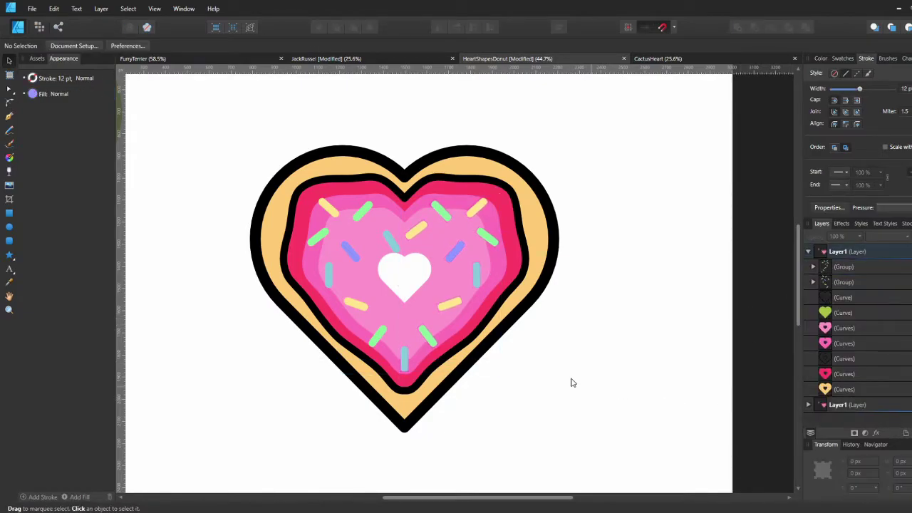
Step: Change the tan dough heart's fill to a saturated orange by adjusting its hue, lightness and saturation
drag(418, 286, 466, 293)
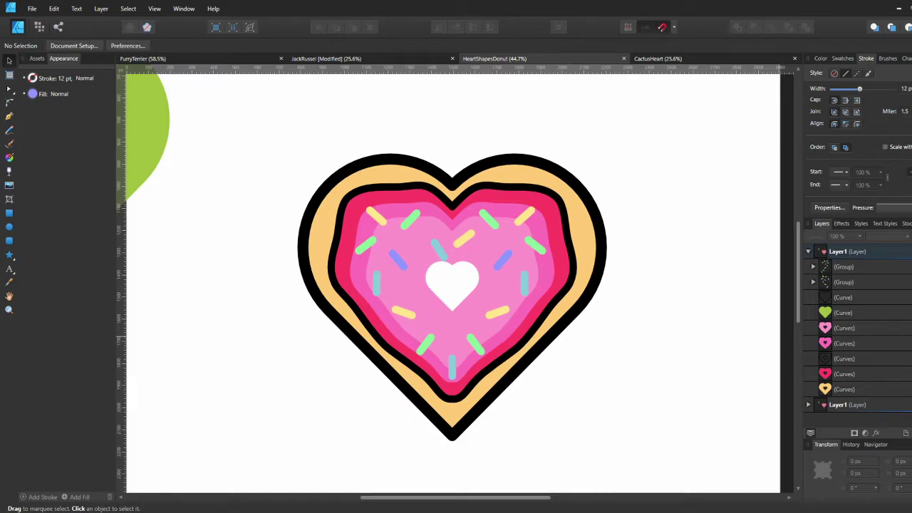
click(586, 237)
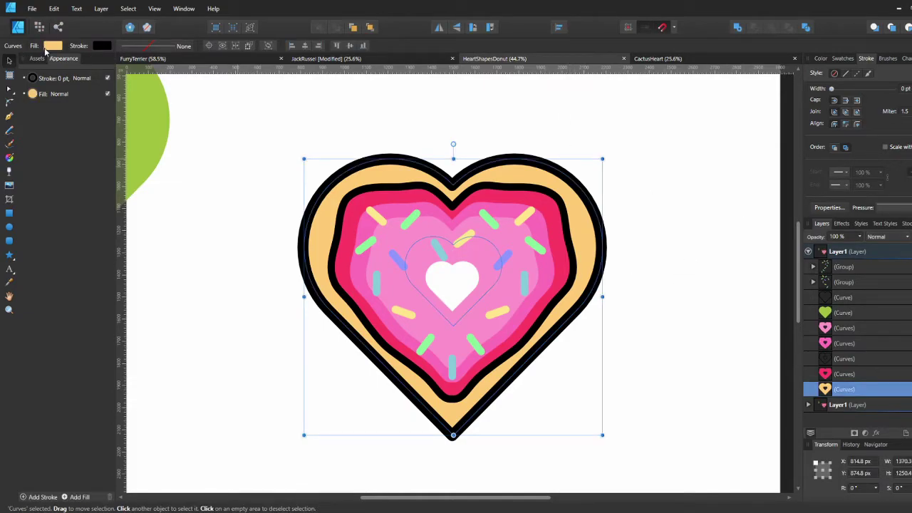
click(52, 45)
click(61, 80)
click(41, 138)
click(25, 153)
drag(25, 153, 45, 132)
click(43, 80)
click(25, 178)
click(43, 81)
click(25, 190)
drag(84, 93, 110, 93)
click(41, 81)
click(28, 178)
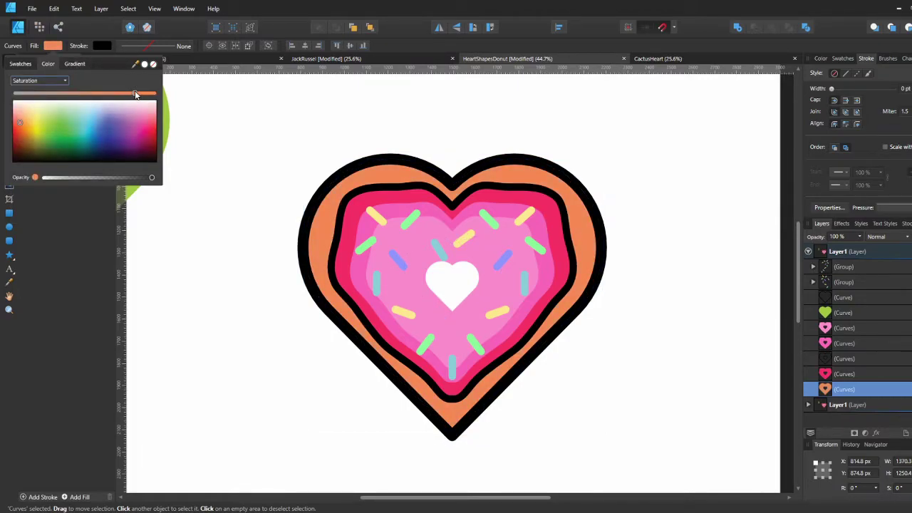
Step: Refine the dough heart's fill to a brownish orange (C 2, M 47, Y 71, K 7)
click(42, 81)
click(29, 166)
drag(26, 94, 29, 95)
click(30, 81)
click(35, 133)
drag(105, 118, 125, 120)
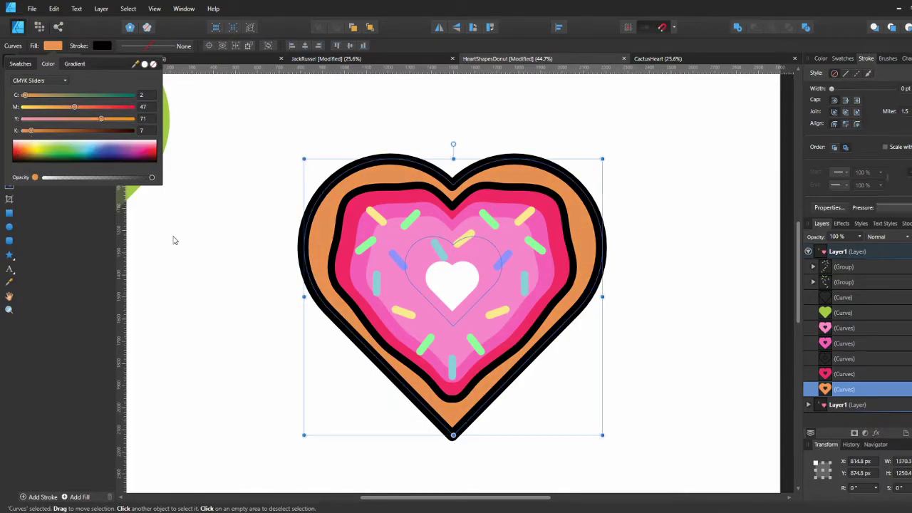
click(240, 250)
Step: Duplicate the recoloured donut's Layer1 and expand the top copy for further work
click(812, 255)
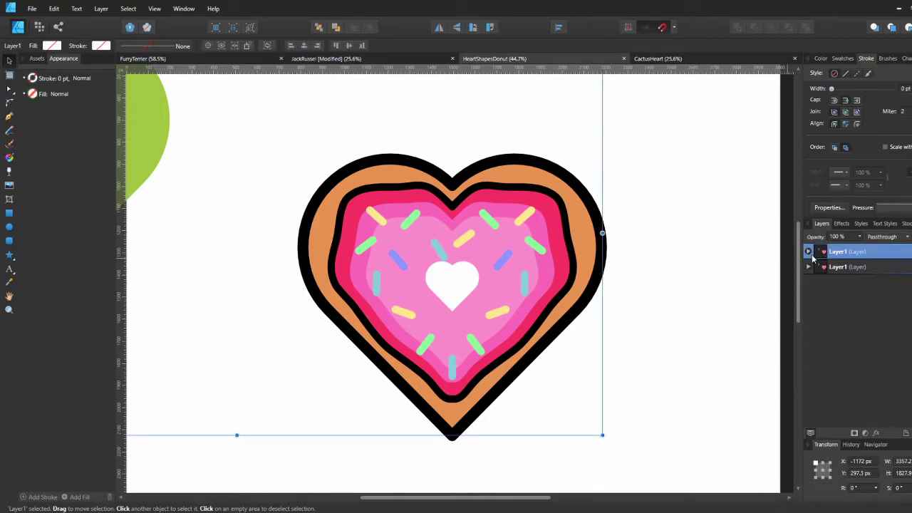
click(807, 251)
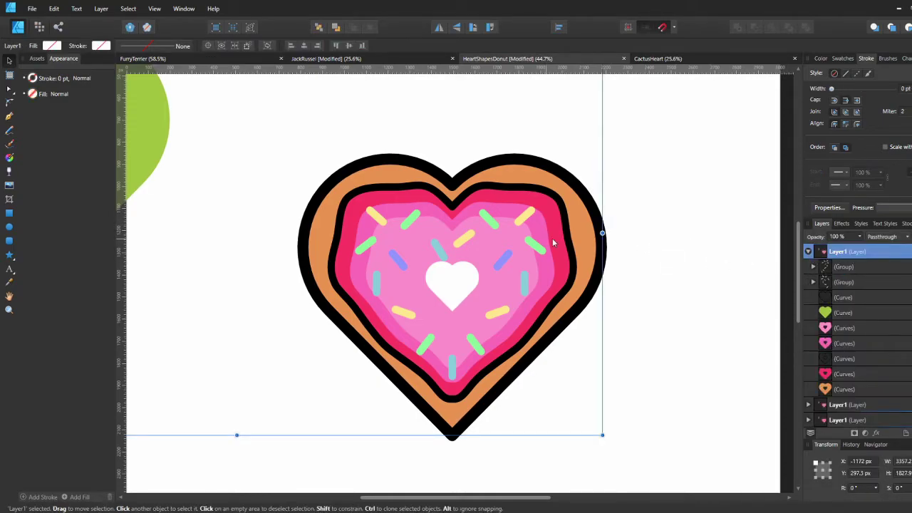
Step: Bring the donut's outer outline curve above the sprinkle groups and turn the green shape into a curved strip beside the donut
click(594, 233)
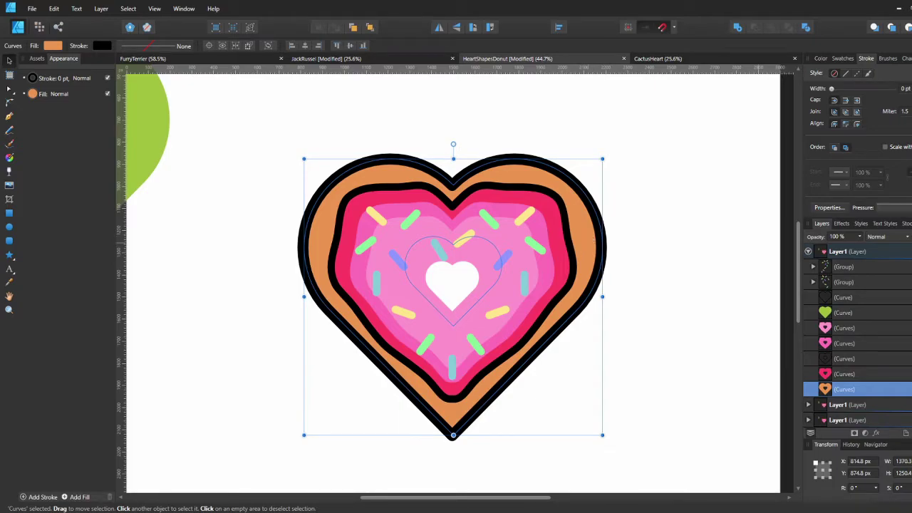
drag(837, 297, 837, 267)
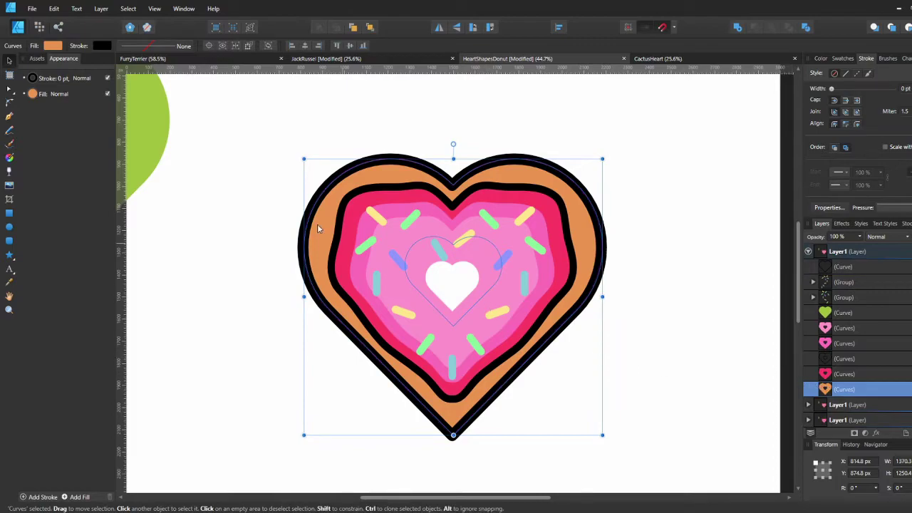
click(842, 313)
drag(148, 127, 669, 282)
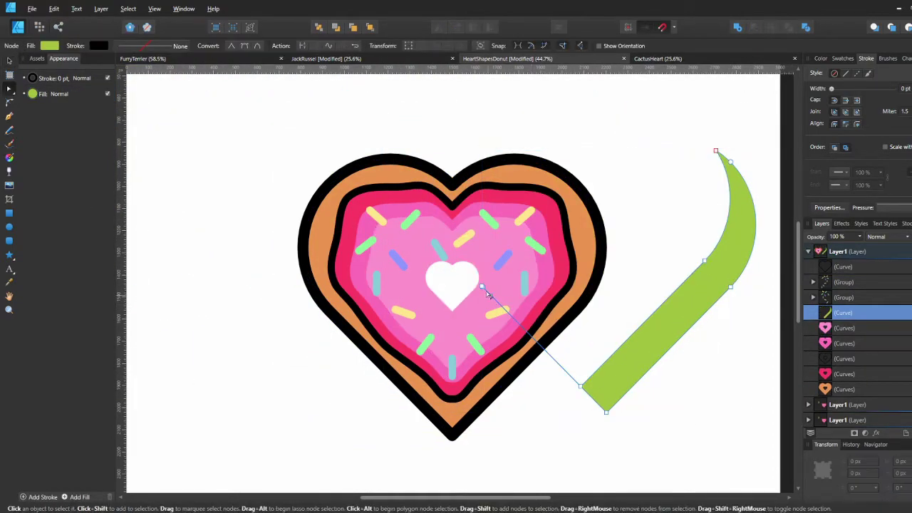
key(a)
key(v)
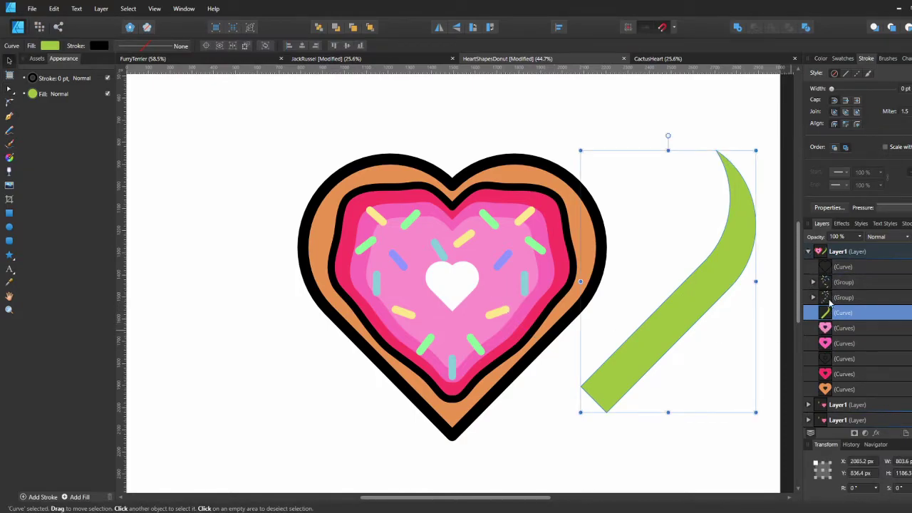
Step: Turn the green strip into a dark, semi-transparent shadow above the sprinkles and fit it along the donut's right edge
drag(824, 314, 830, 283)
click(50, 46)
drag(88, 155, 112, 132)
drag(151, 178, 91, 178)
drag(674, 310, 522, 332)
Step: Reshape the shadow's inner edge to curve more closely along the dough's right side and raise its opacity
key(a)
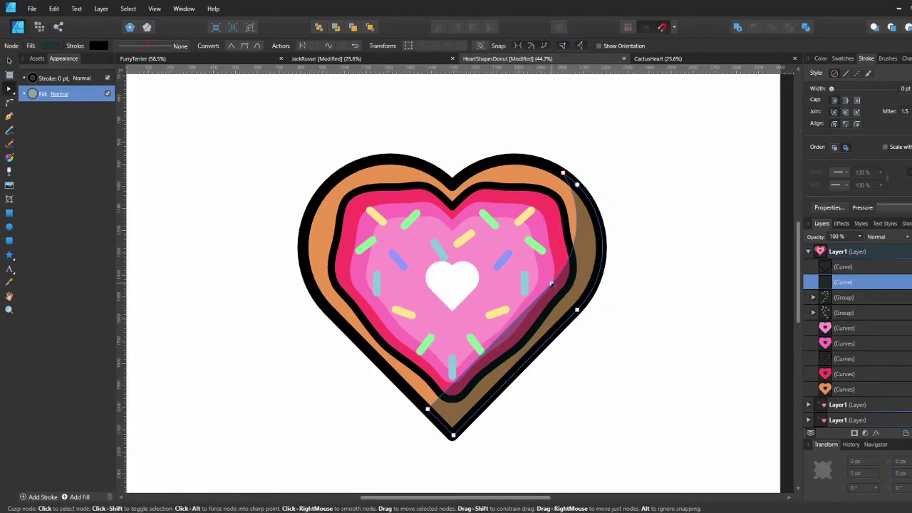
click(543, 307)
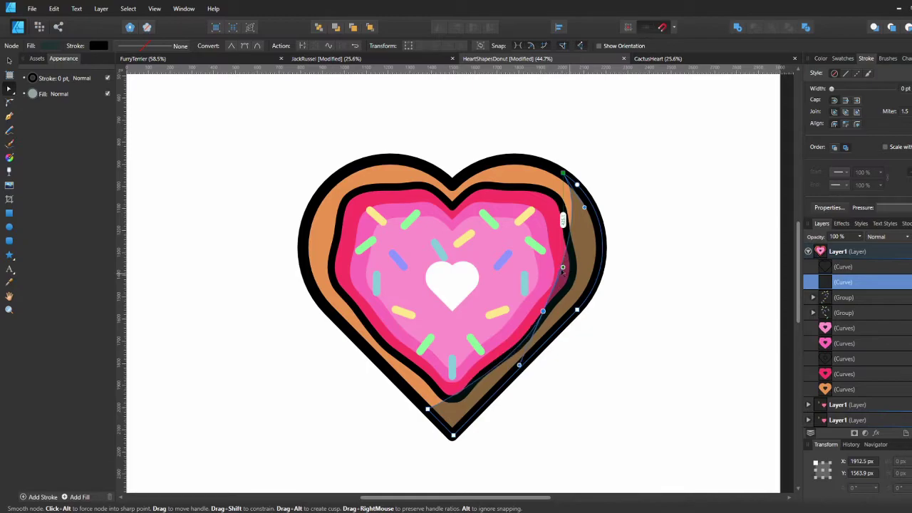
click(560, 381)
click(581, 253)
click(49, 46)
mouse_move(93, 178)
mouse_down()
mouse_move(124, 179)
mouse_move(107, 178)
mouse_up()
click(542, 311)
click(608, 320)
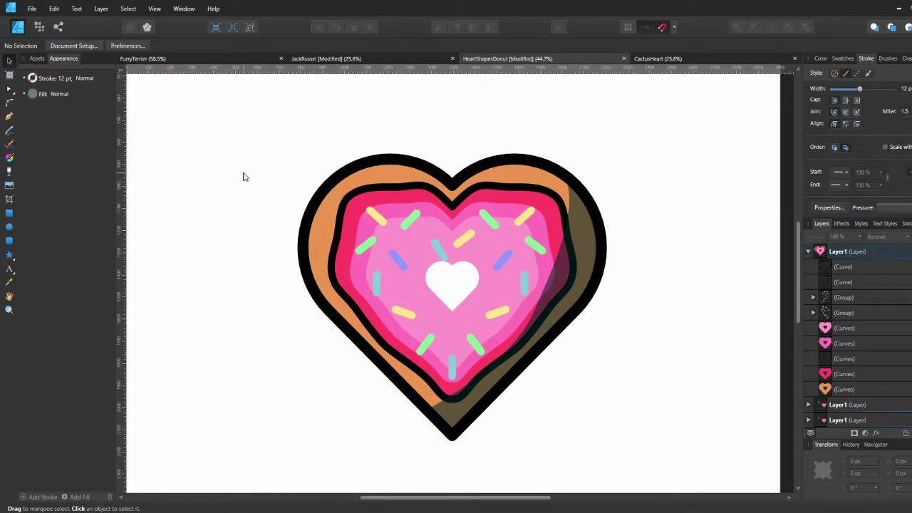
Step: Duplicate the shaded donut's Layer1 and expand the top copy
click(815, 253)
click(808, 251)
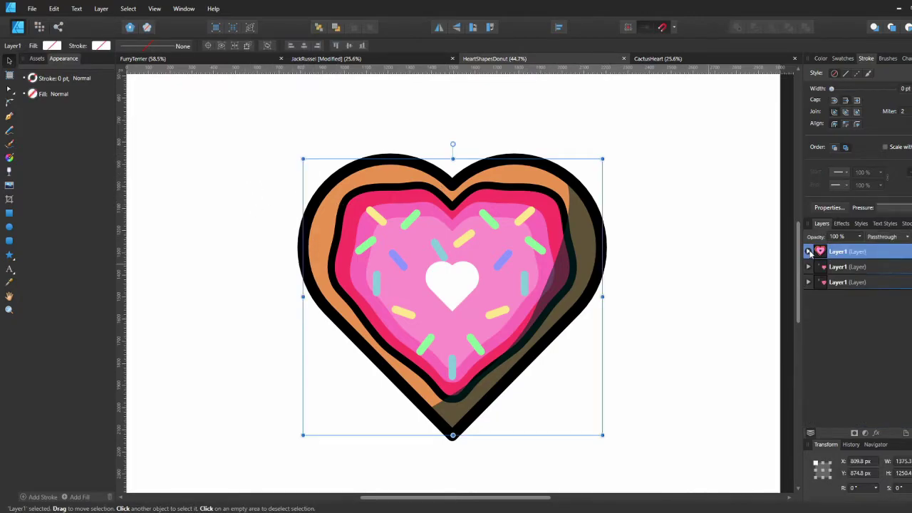
click(807, 252)
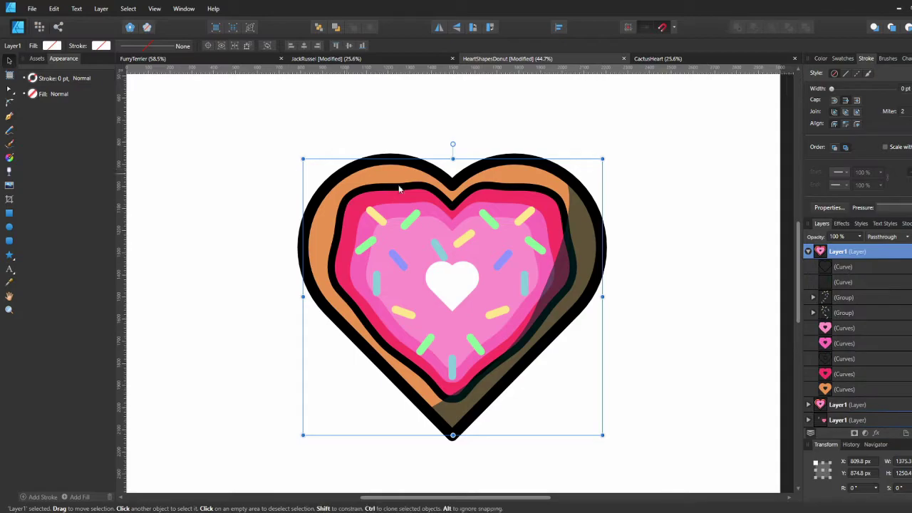
Step: Draw a highlight path with the Pen tool from the dough's left side up to the top of the left lobe
click(830, 282)
key(p)
click(322, 240)
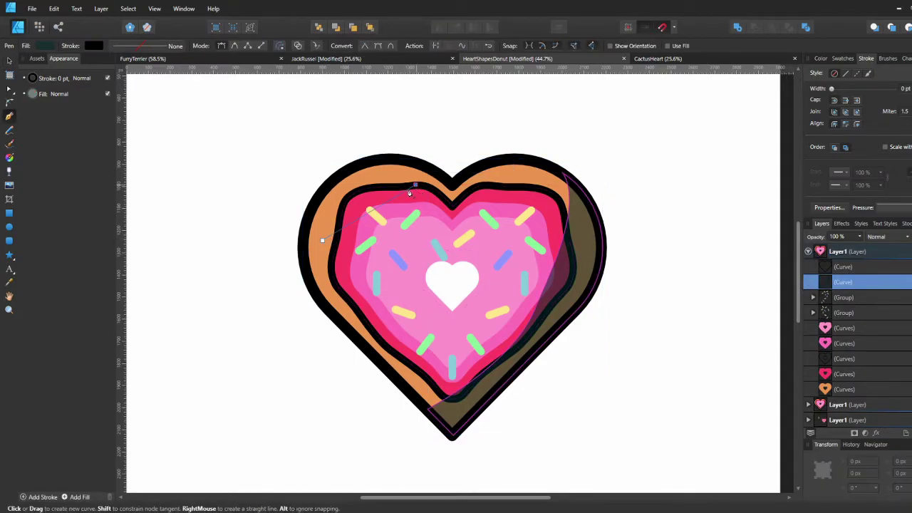
click(415, 185)
key(a)
drag(365, 215, 422, 160)
click(422, 162)
key(ctrl+z)
key(ctrl+z)
Step: Bend the path into a closed crescent with a rounded upper end and a pointed lower tip
drag(377, 209, 423, 208)
click(422, 162)
click(810, 280)
click(415, 185)
drag(351, 202, 349, 193)
click(323, 241)
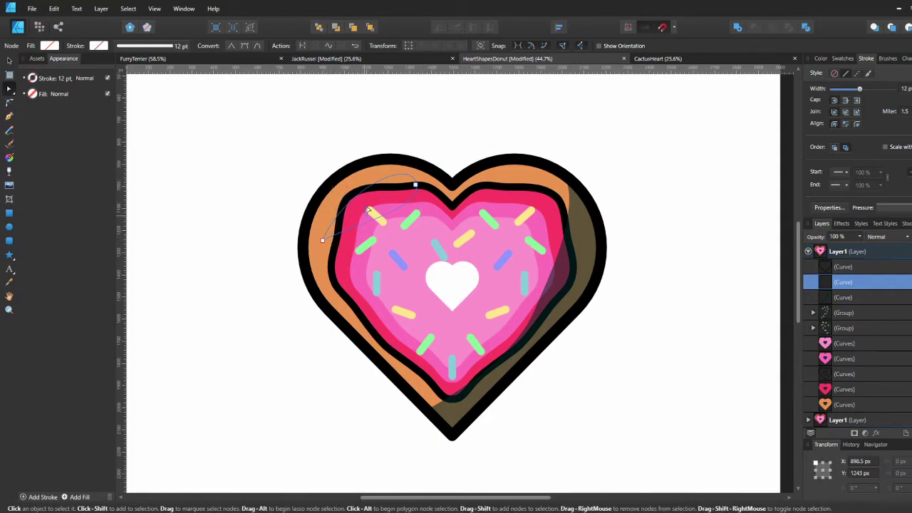
click(323, 241)
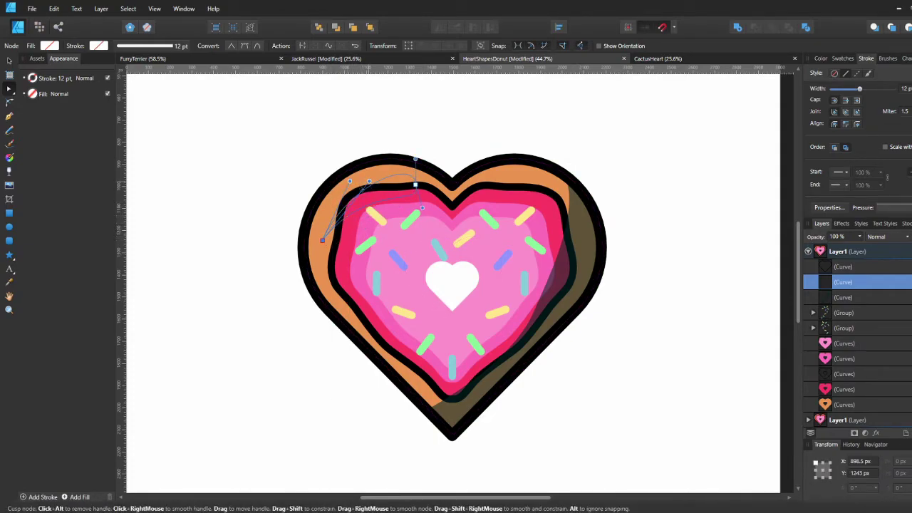
Step: Fill the crescent with the recent dark teal, lighten it to a pale mint and make it semi-transparent
key(v)
click(47, 47)
click(30, 81)
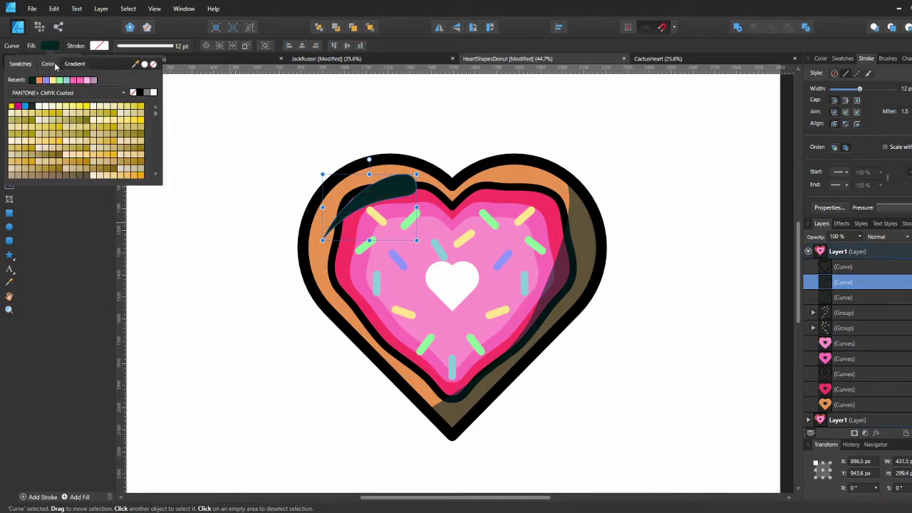
click(48, 63)
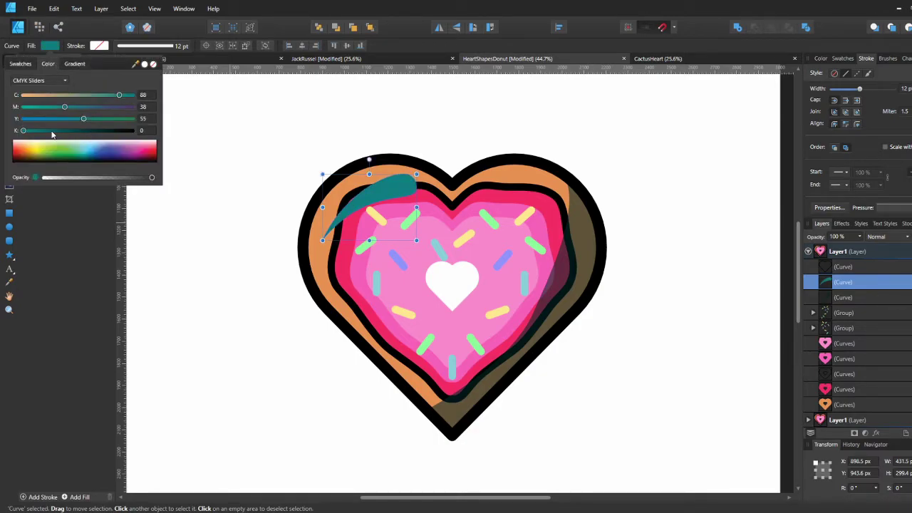
click(53, 80)
click(26, 176)
click(30, 81)
click(23, 190)
click(133, 93)
click(97, 177)
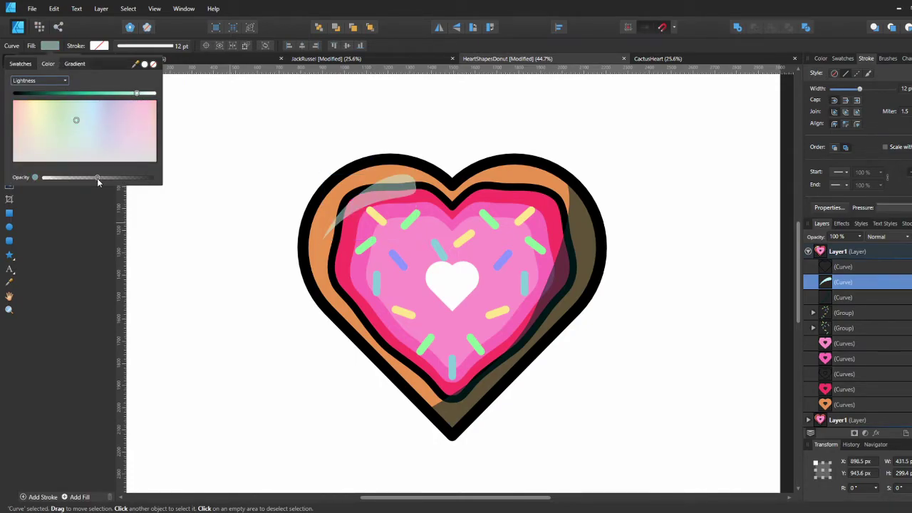
drag(123, 178, 102, 178)
click(256, 181)
Step: Rotate the highlight about 6.7° and move it onto the dough's upper-left curve
click(384, 187)
drag(422, 171, 417, 165)
drag(395, 195, 379, 193)
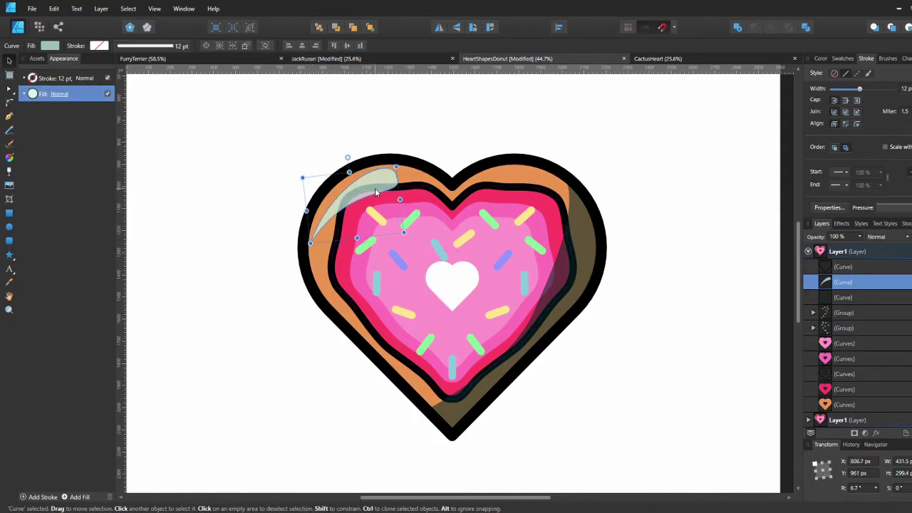
click(416, 145)
Step: Raise the highlight's opacity and adjust its lower tip and curve to follow the dough's edge
click(387, 184)
click(56, 45)
mouse_move(105, 177)
mouse_down()
mouse_move(83, 178)
mouse_move(122, 178)
mouse_up()
key(a)
drag(310, 243, 316, 248)
mouse_move(342, 190)
mouse_down()
mouse_move(339, 183)
mouse_move(366, 175)
mouse_move(347, 189)
mouse_up()
click(211, 229)
Step: Draw a small pale circle on the dough below the highlight's tip and reduce it to about 42.5 px across
click(10, 229)
drag(321, 262, 322, 262)
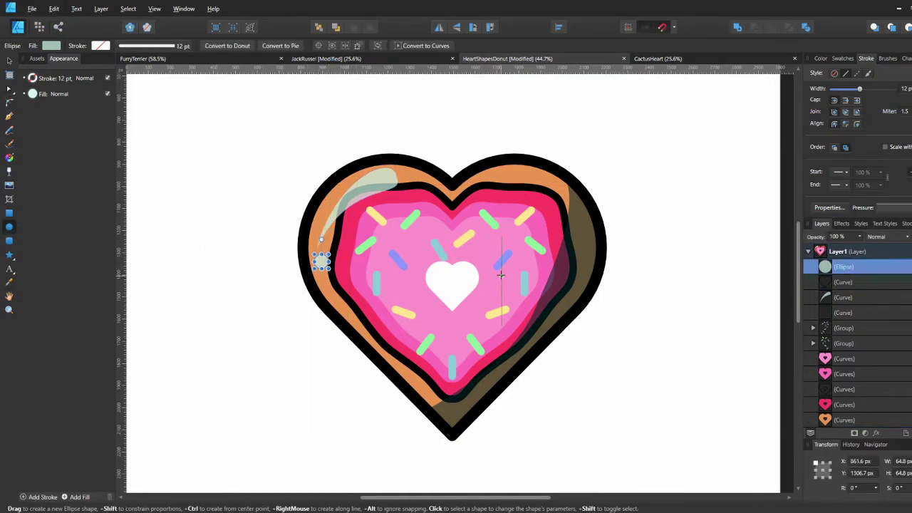
key(v)
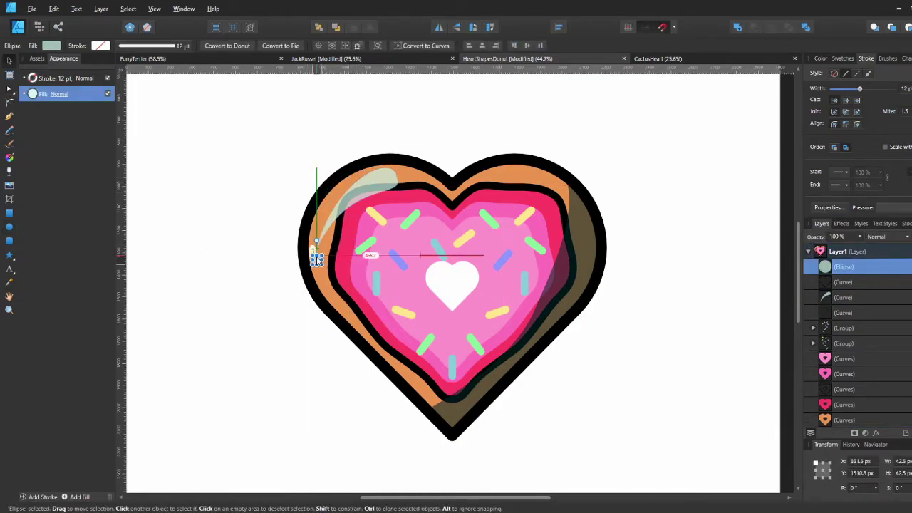
key(ctrl+d)
Step: Rotate the crescent highlight to about 10.7° and reposition it above the small circle
click(316, 258)
click(353, 200)
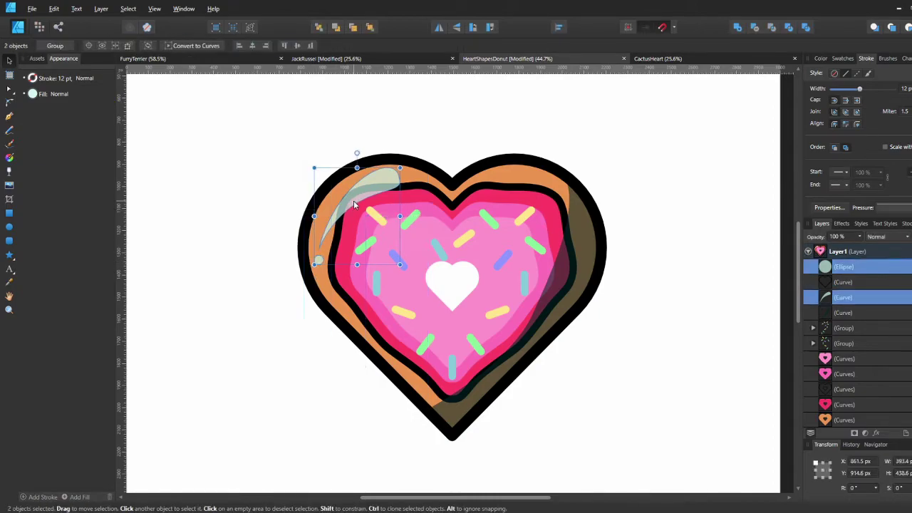
drag(401, 164, 398, 162)
drag(372, 190, 360, 196)
key(ctrl+z)
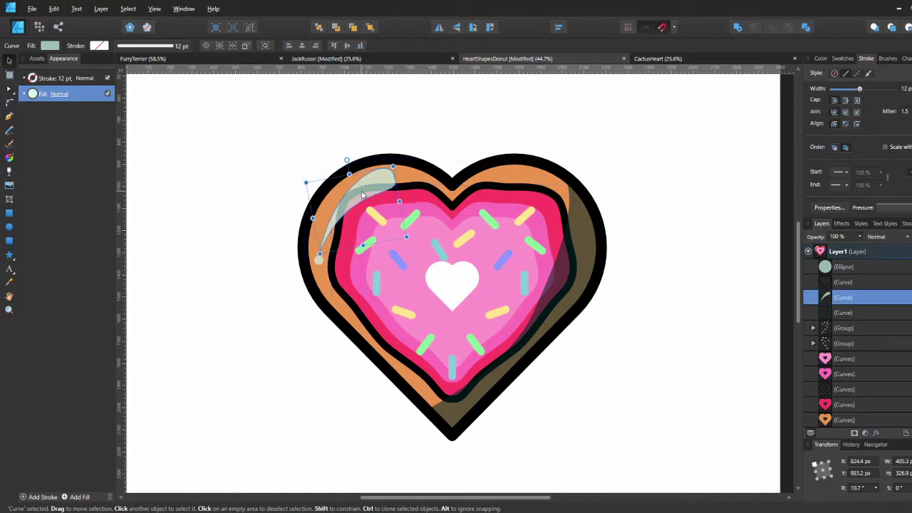
key(ctrl+d)
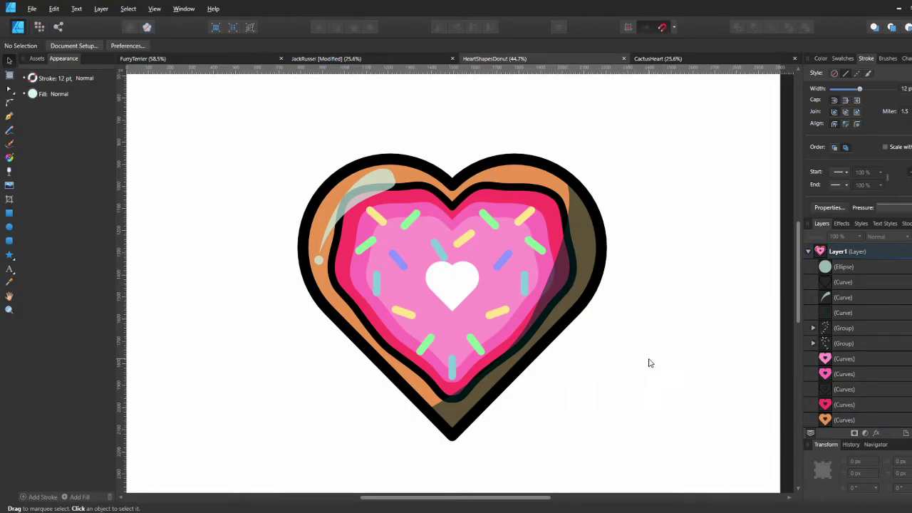
Step: Duplicate the crescent highlight and flip the copy onto the icing's lower-right area
click(563, 291)
click(364, 189)
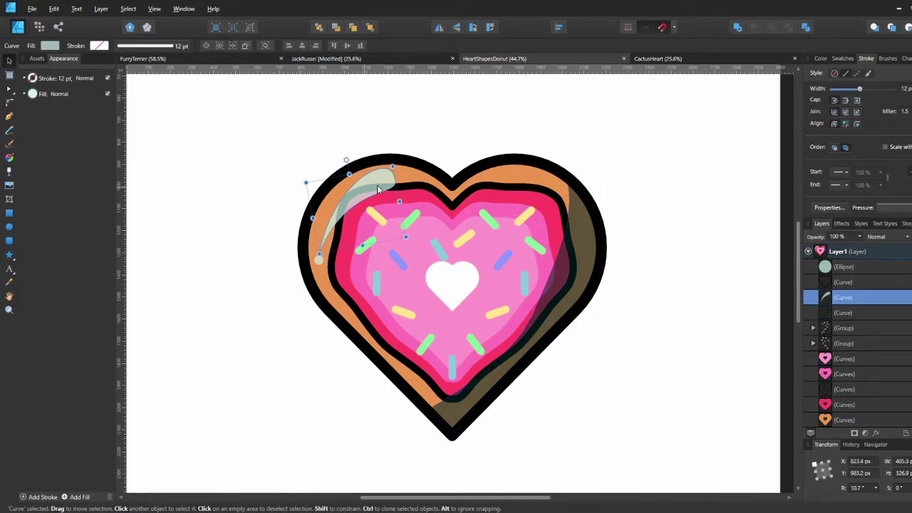
key(ctrl+j)
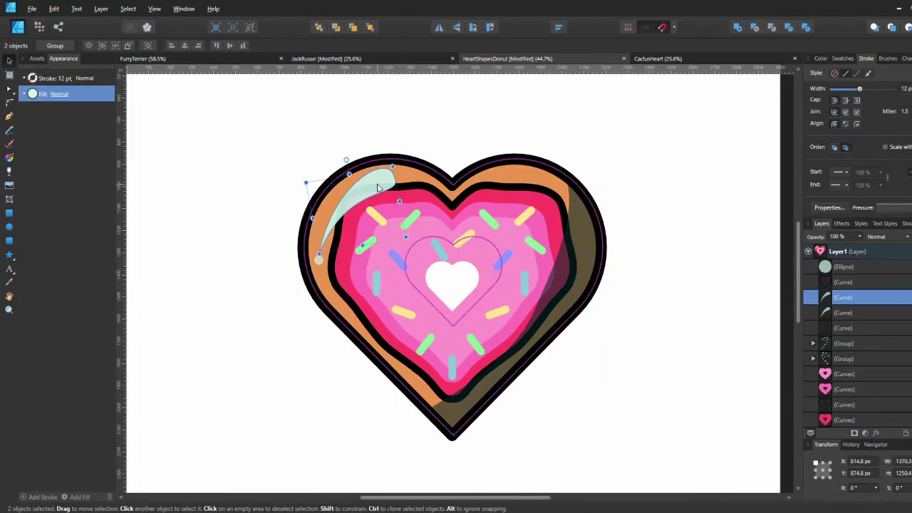
drag(306, 183, 467, 339)
key(a)
Step: Darken the copied crescent's fill to near black and lower its opacity to make a faint icing shadow
click(50, 46)
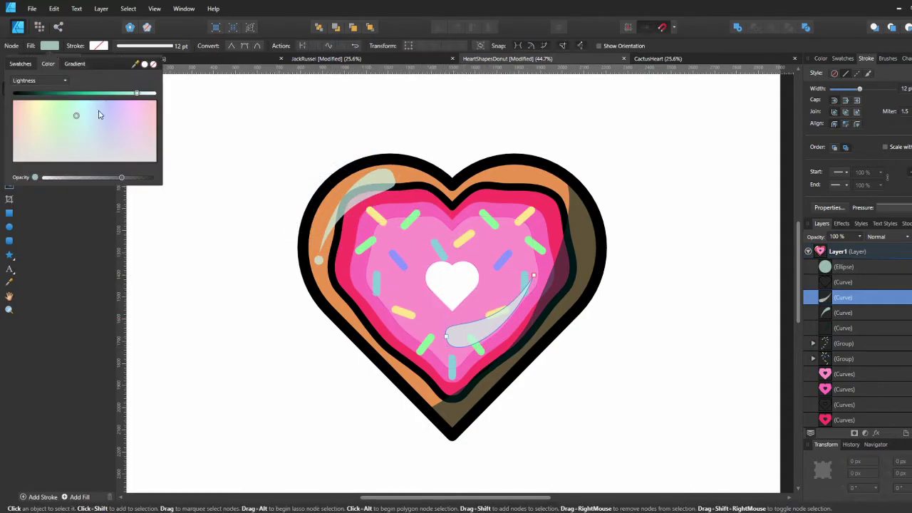
drag(136, 93, 36, 95)
drag(69, 177, 59, 184)
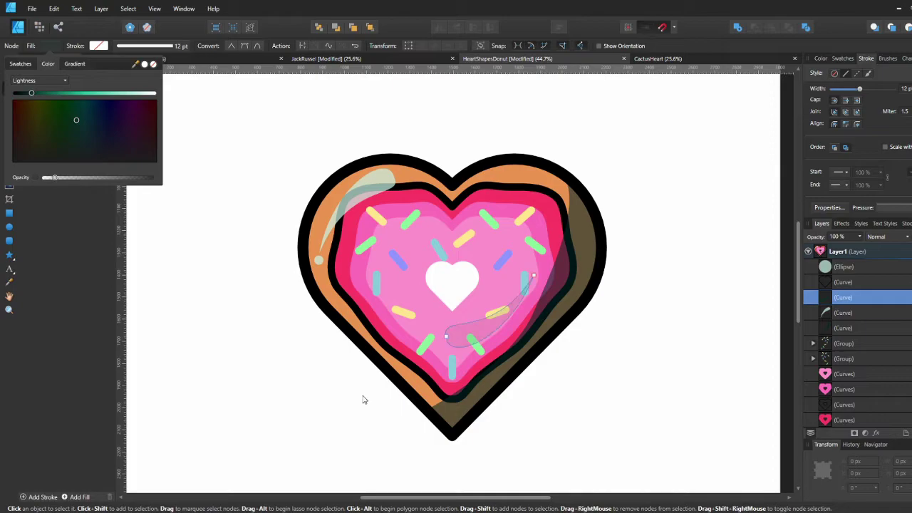
click(366, 400)
Step: Shrink the icing's dark crescent to about 302 × 244 px and move it lower along the icing's right side
click(517, 304)
key(v)
mouse_move(533, 275)
mouse_down()
mouse_move(509, 296)
mouse_move(524, 284)
mouse_up()
drag(482, 324, 482, 337)
Step: Raise the dark crescent's opacity and lightness slightly and nudge it down toward the icing's edge
click(50, 45)
drag(62, 178, 67, 178)
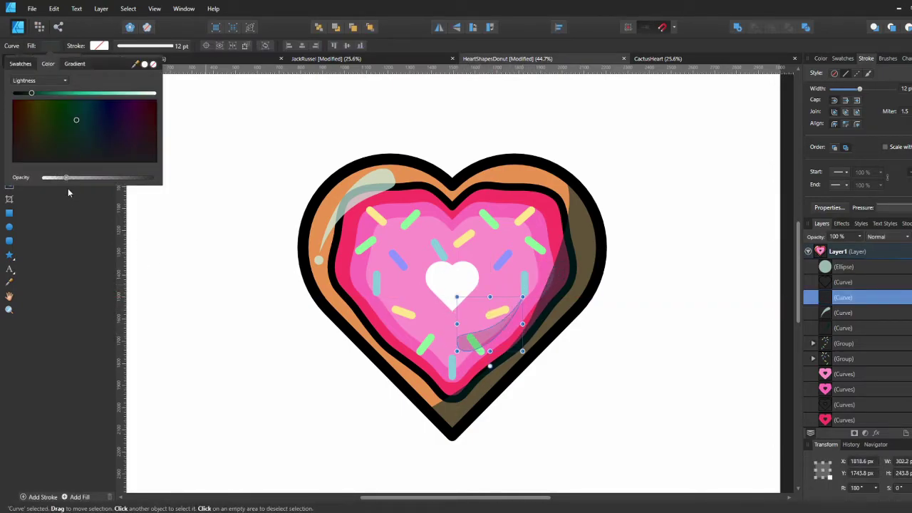
drag(33, 94, 54, 94)
click(235, 296)
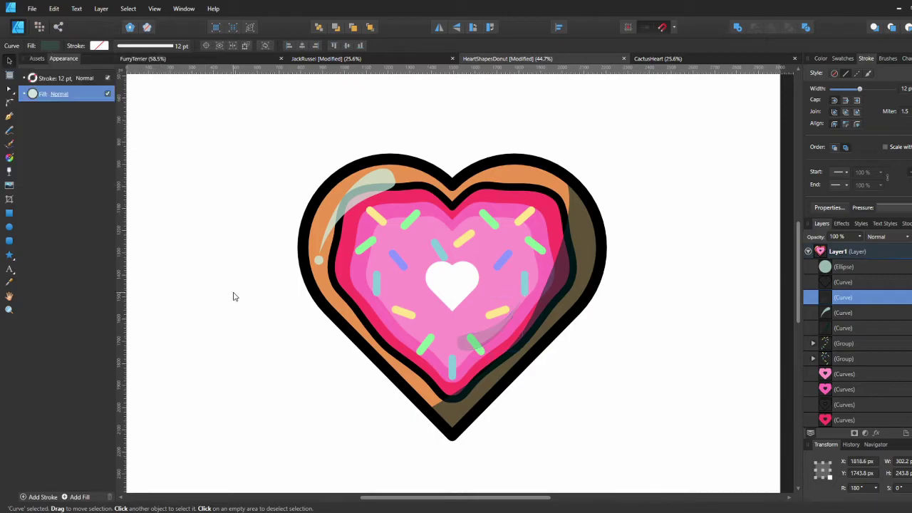
click(500, 331)
click(270, 427)
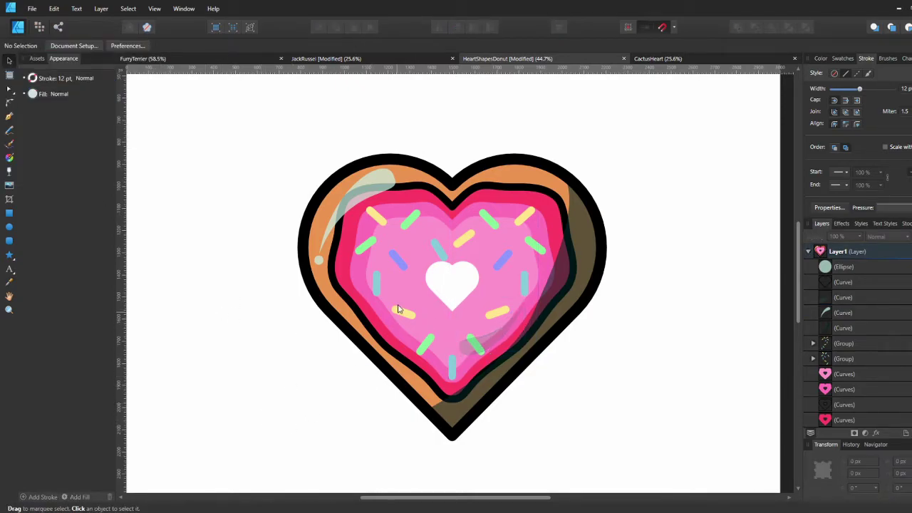
Step: Duplicate the innermost pink icing heart, lighten the copy's fill and shrink it to about 627 × 545 px
click(507, 182)
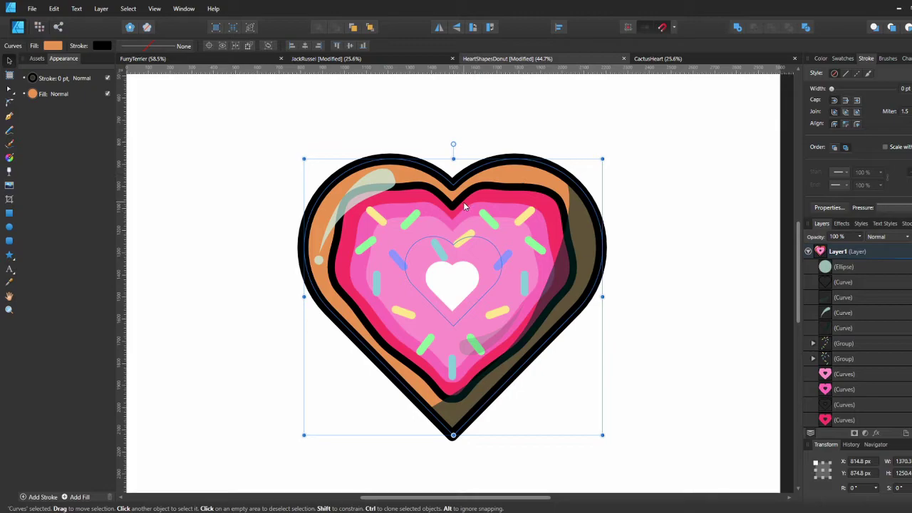
scroll(642, 323, down, 2)
key(ctrl+0)
click(576, 300)
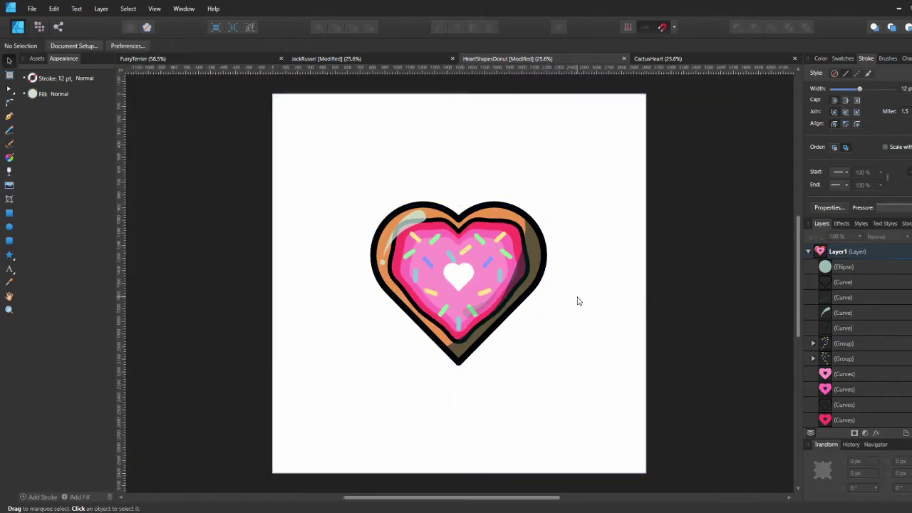
click(480, 288)
key(ctrl+j)
click(49, 46)
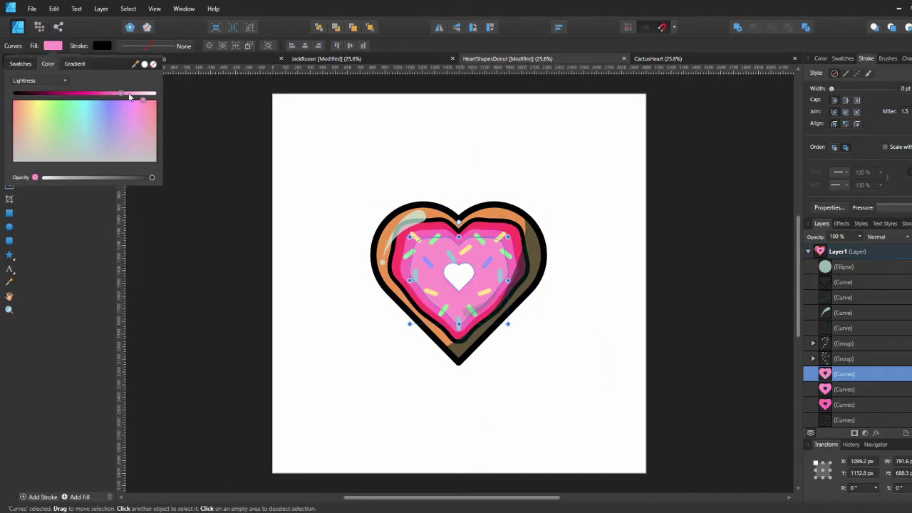
click(129, 93)
drag(508, 237, 498, 246)
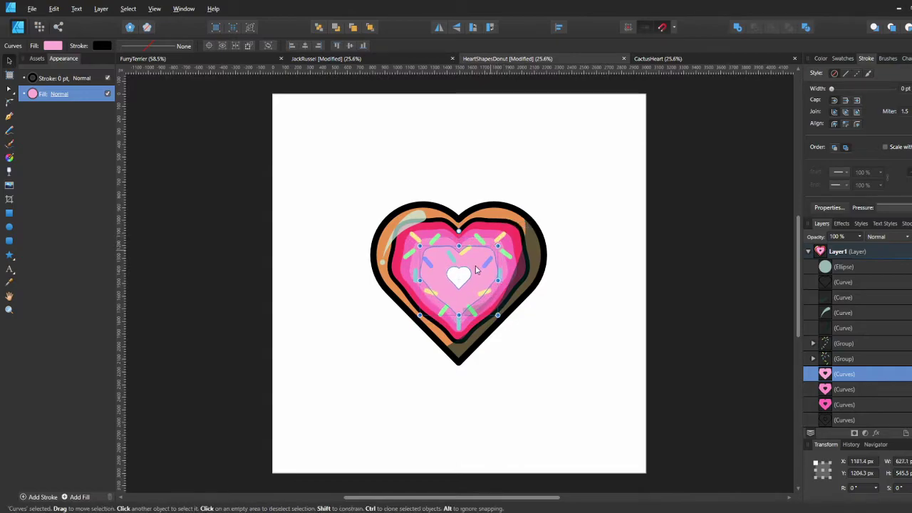
scroll(475, 267, up, 3)
click(647, 259)
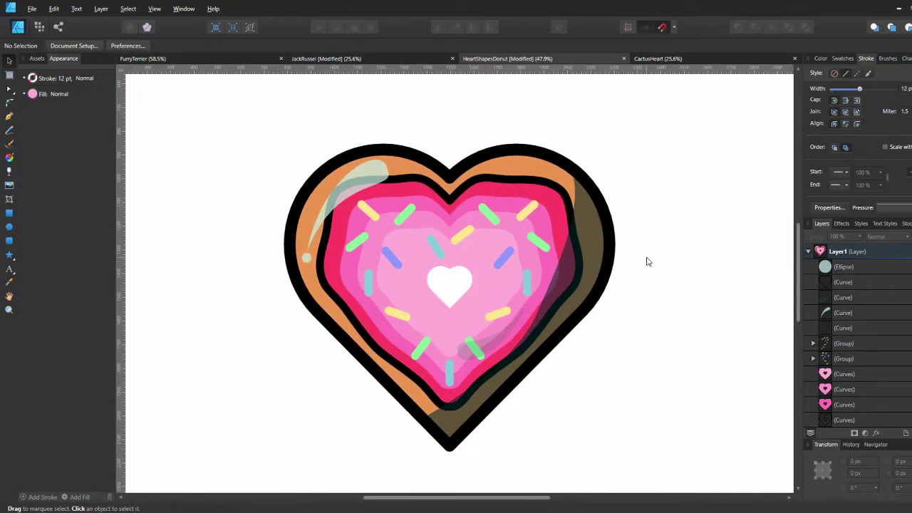
Step: Shrink the lightest icing heart to about 586 × 510 px and add a smaller copy about 418 × 363 px inside it
click(492, 284)
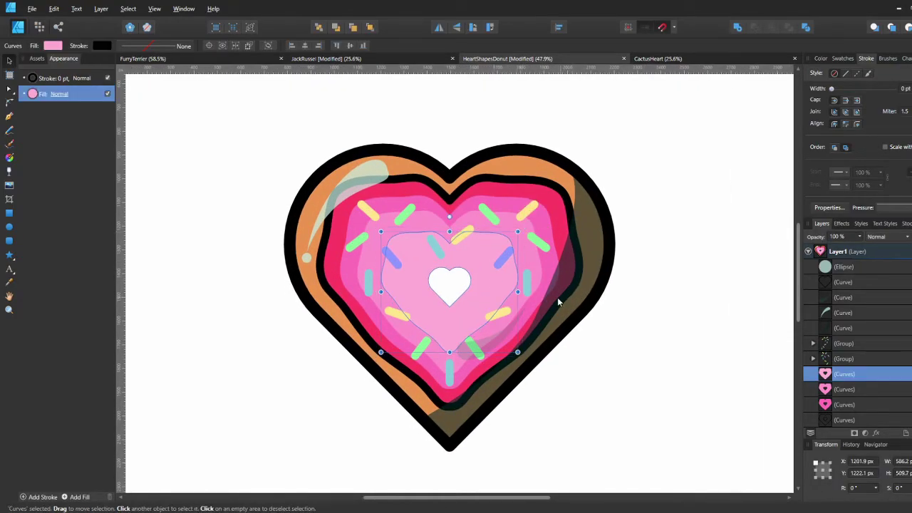
key(ctrl+z)
shift+click(510, 239)
key(ctrl+z)
drag(508, 241, 499, 248)
Step: Lighten the new innermost icing heart's fill to a paler pink
click(53, 46)
click(144, 93)
click(136, 93)
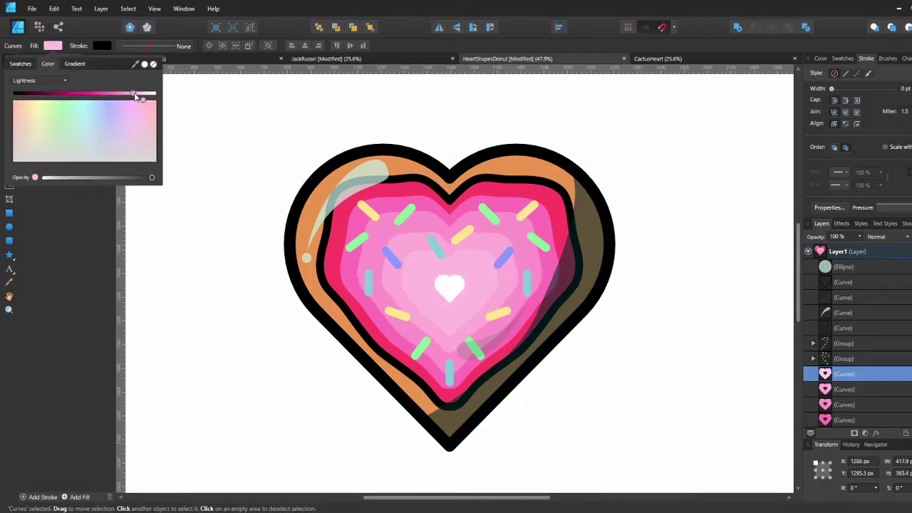
Step: Enlarge the palest innermost icing heart slightly around the donut's centre hole
click(195, 353)
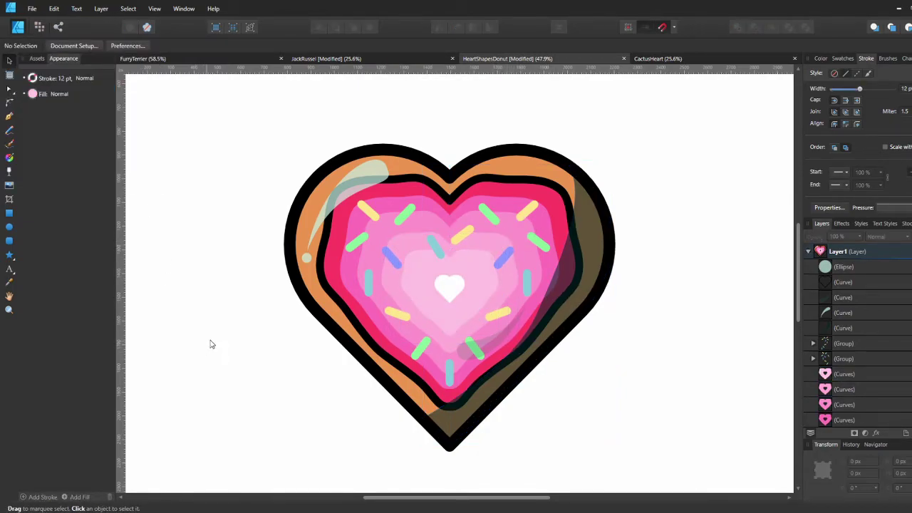
click(490, 259)
drag(498, 249, 507, 242)
click(638, 302)
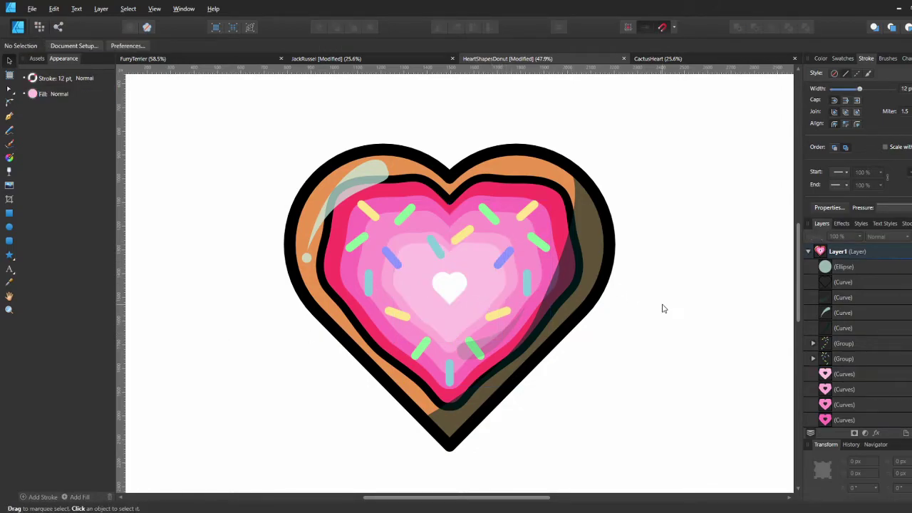
Step: Recolour the outer heart outline to a dark brown, sampling the orange base and darkening the sampled colour
click(99, 46)
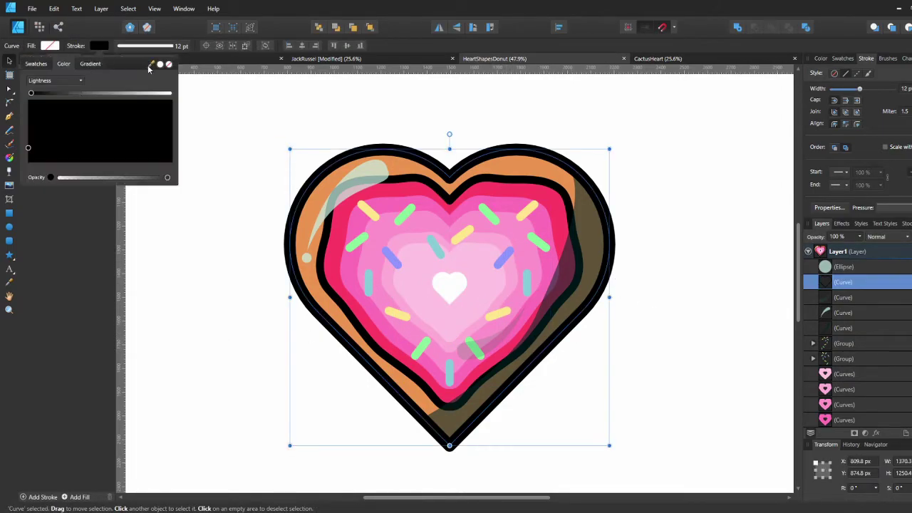
drag(151, 63, 405, 159)
drag(114, 93, 57, 93)
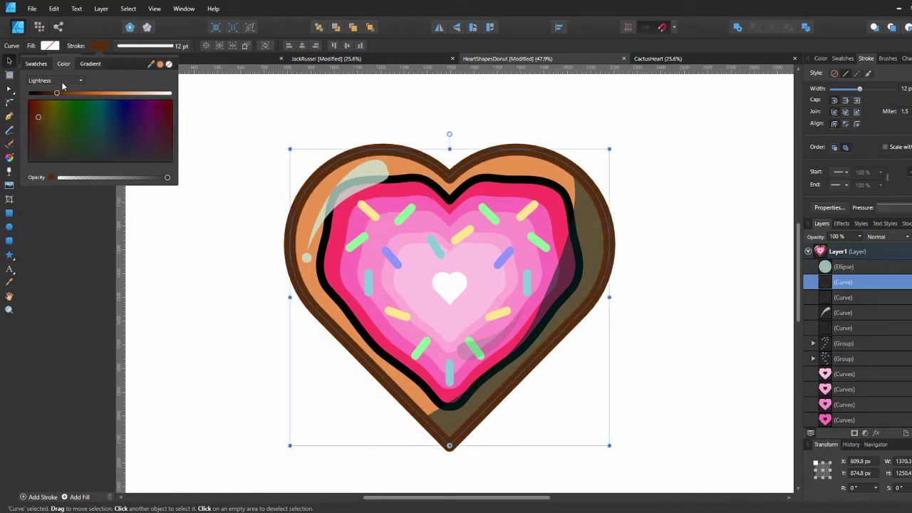
click(61, 82)
click(54, 129)
click(162, 133)
text(80)
key(Return)
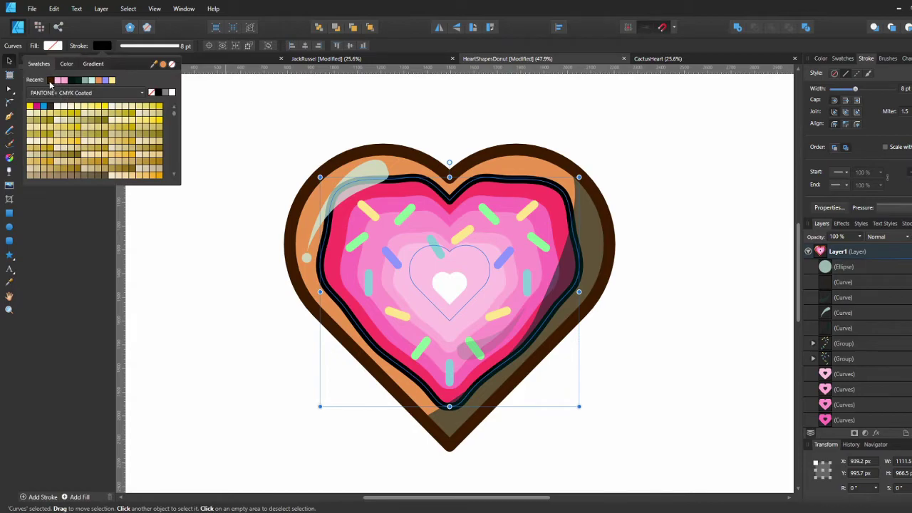
Step: Apply the recently used dark brown to the wavy icing outline's stroke and save the document
click(50, 82)
click(171, 294)
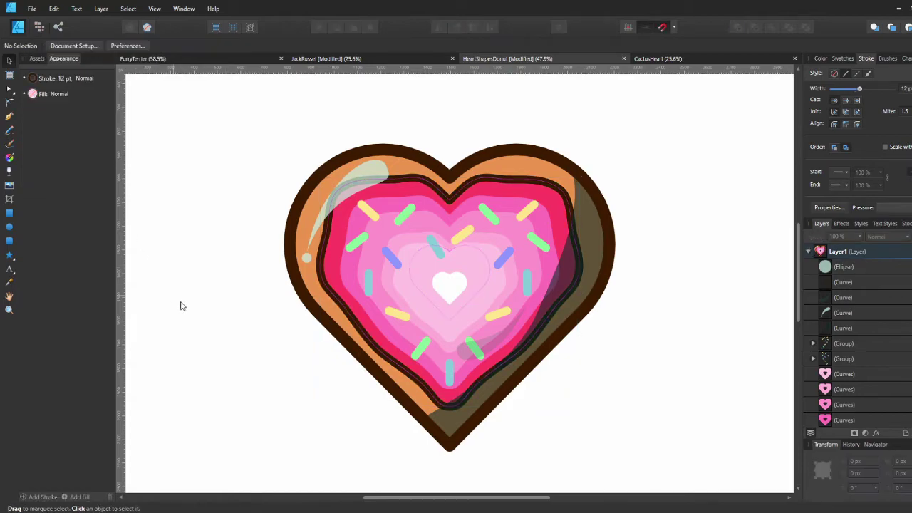
key(ctrl+s)
Step: Paste the plain green heart and align it exactly over the donut's outer outline
scroll(840, 295, down, 5)
scroll(842, 295, up, 5)
key(ctrl+v)
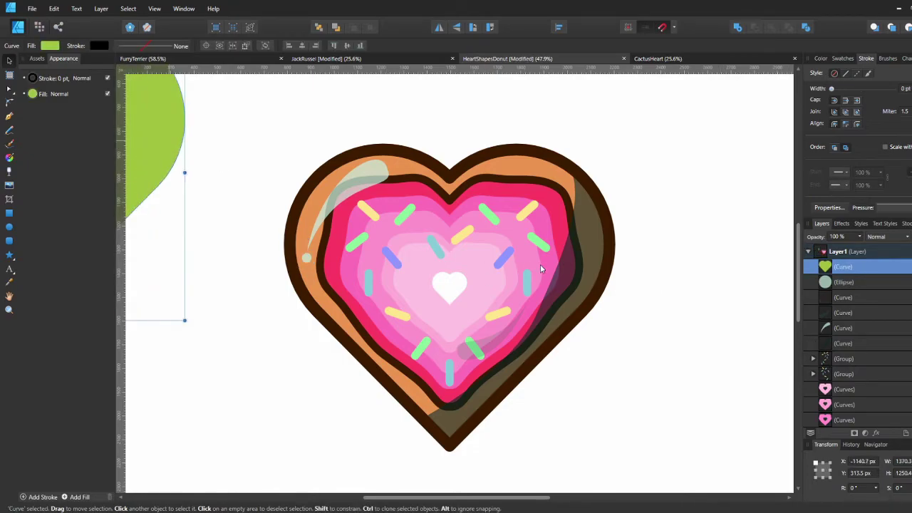
drag(540, 265, 204, 152)
key(ctrl+z)
drag(436, 255, 570, 266)
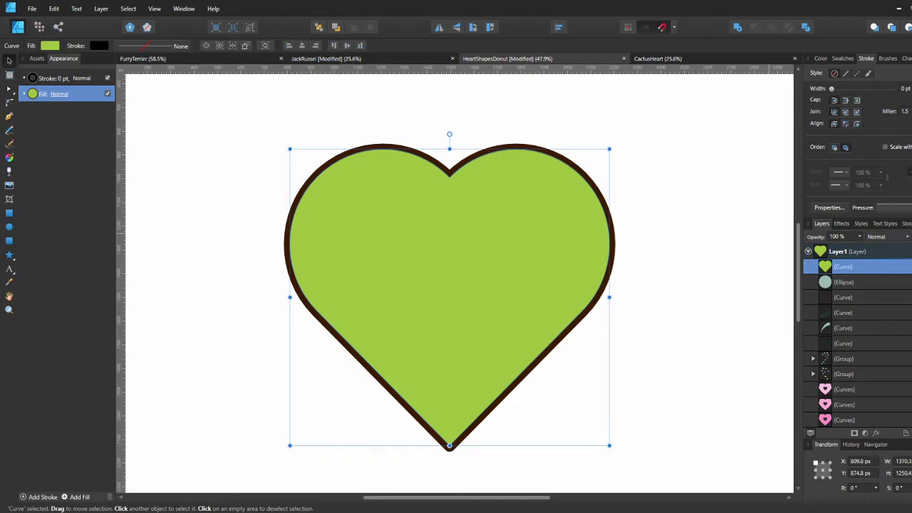
Step: Remove the green heart's fill and give it a 5 pt dark brown stroke that scales with the object
click(56, 46)
click(24, 67)
click(148, 47)
click(161, 139)
click(192, 81)
text(5)
key(Return)
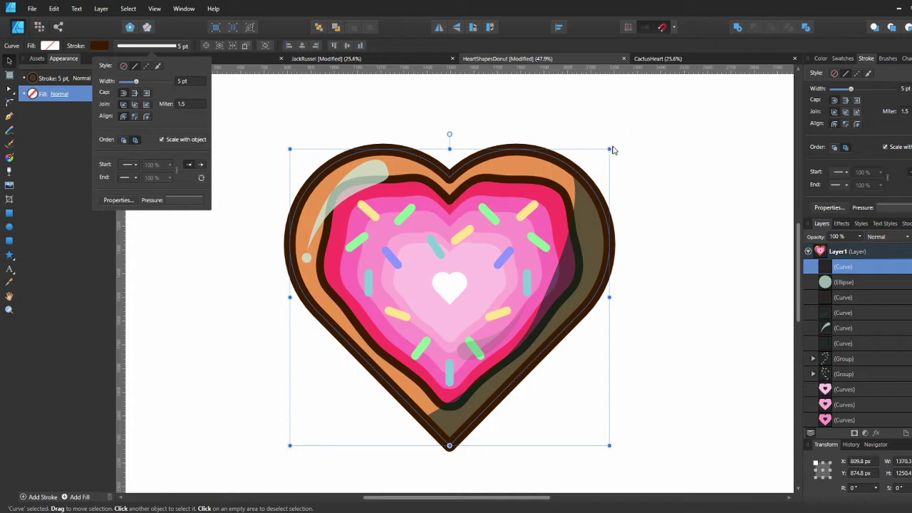
Step: Shrink the copied heart outline about its centre to roughly 167 × 152 px around the donut's hole
mouse_move(606, 158)
mouse_down()
mouse_move(521, 220)
mouse_move(497, 271)
mouse_move(401, 304)
mouse_up()
key(ctrl+z)
mouse_move(608, 151)
mouse_down()
mouse_move(502, 212)
mouse_move(491, 253)
mouse_move(465, 277)
mouse_move(468, 269)
mouse_up()
Step: Set the small centre heart outline's stroke width to 5 pt and deselect it
click(160, 46)
click(196, 81)
text(5)
key(Return)
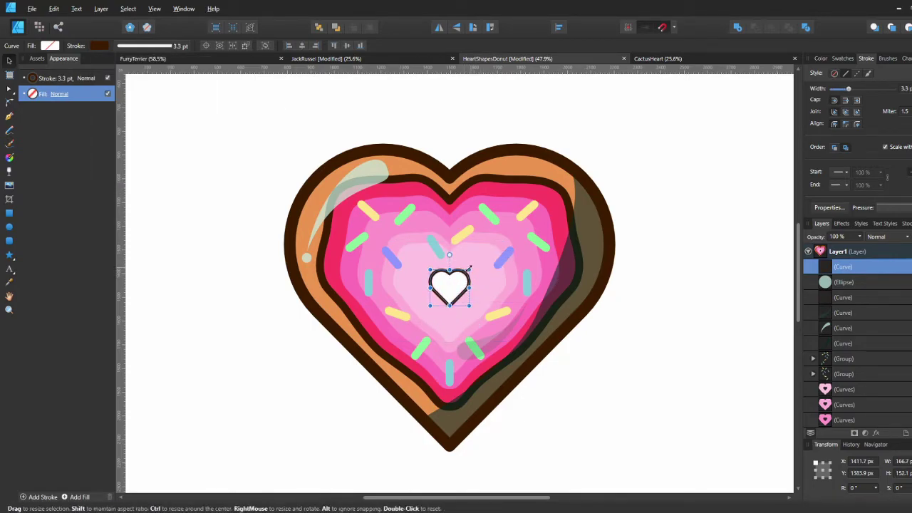
click(183, 46)
click(196, 81)
text(5)
key(Return)
click(677, 243)
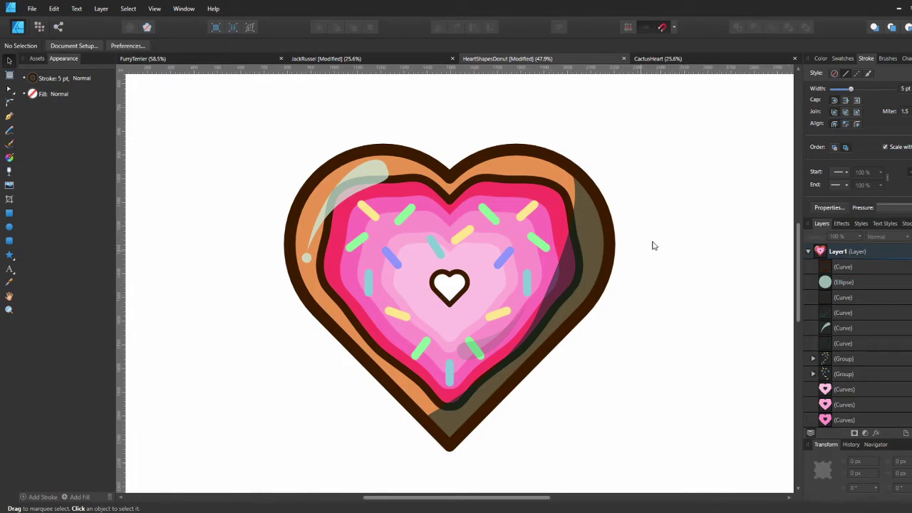
click(808, 251)
click(816, 253)
click(702, 292)
scroll(654, 298, down, 1)
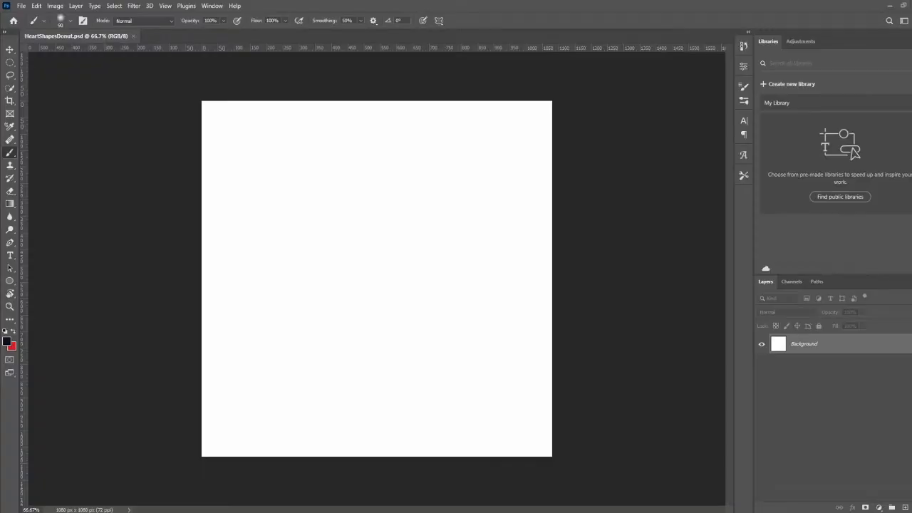
Step: Place the HeartShapesDonut artwork from File Explorer into the Photoshop document HeartShapesDonut.psd, scaled down within the canvas
click(275, 511)
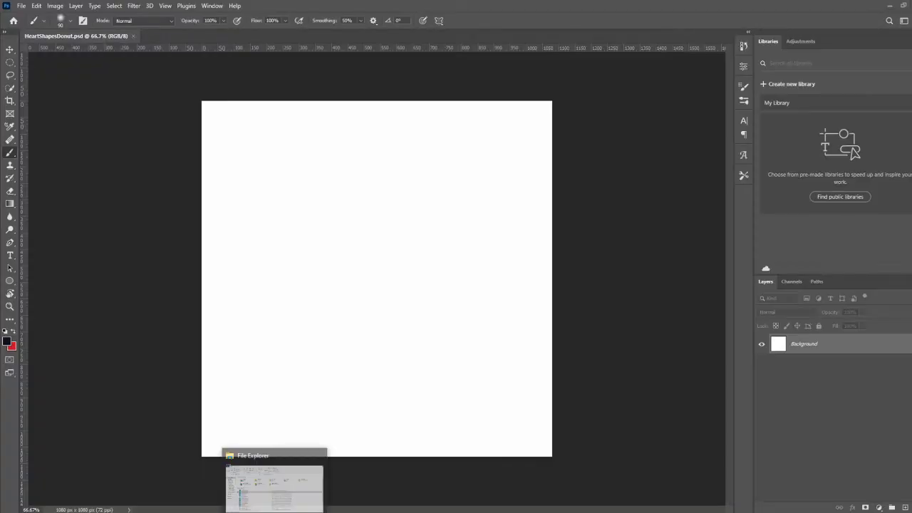
drag(308, 308, 460, 183)
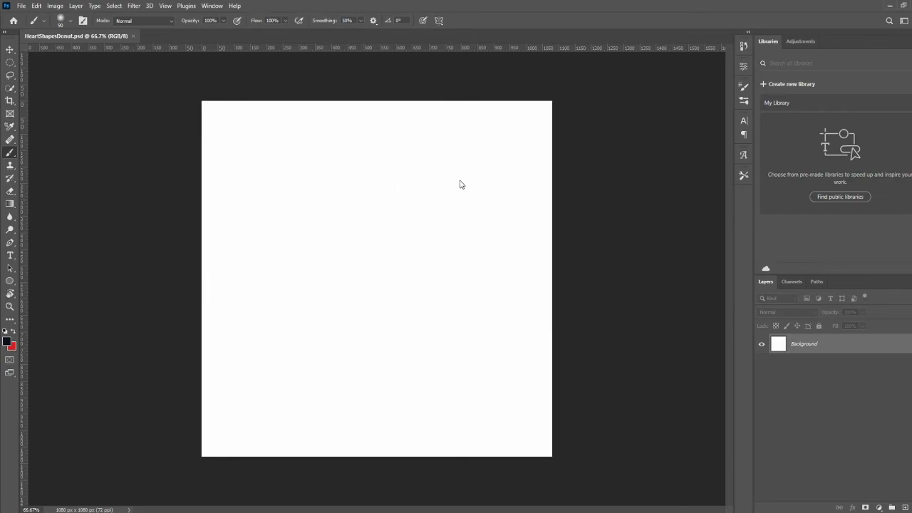
drag(552, 114, 498, 160)
key(Return)
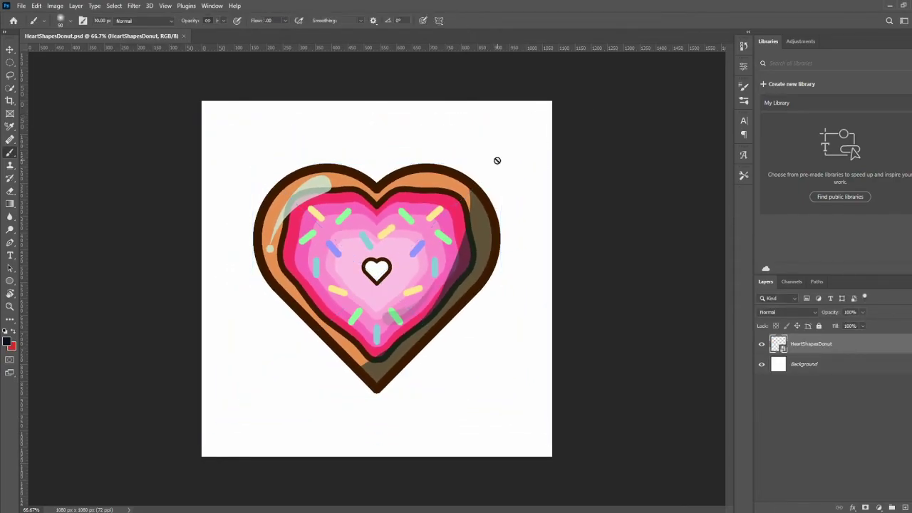
Step: For the Background layer's gradient, change the end colour stop to a pale pink sampled from the donut's icing
click(834, 372)
key(g)
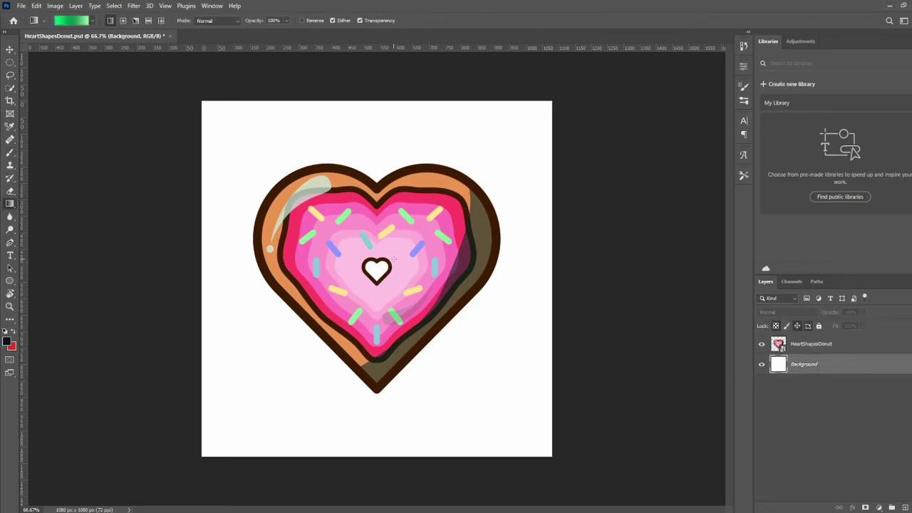
click(63, 23)
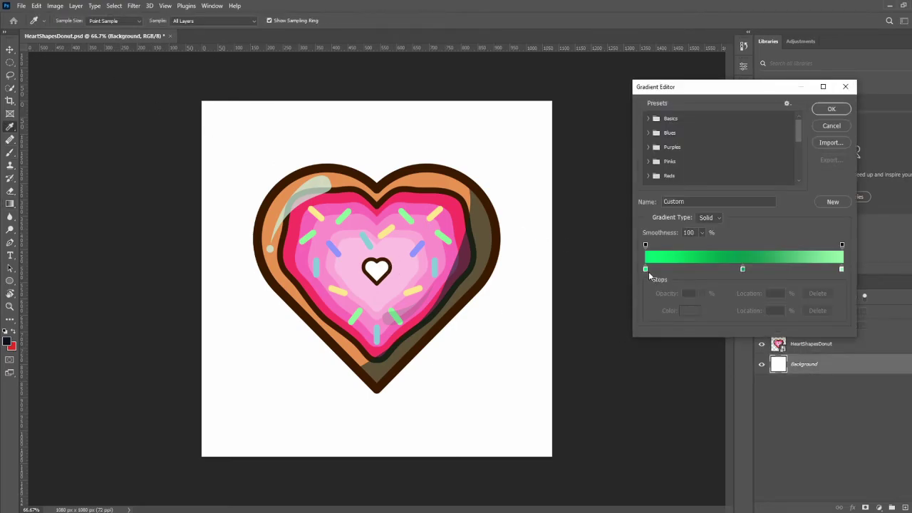
click(644, 269)
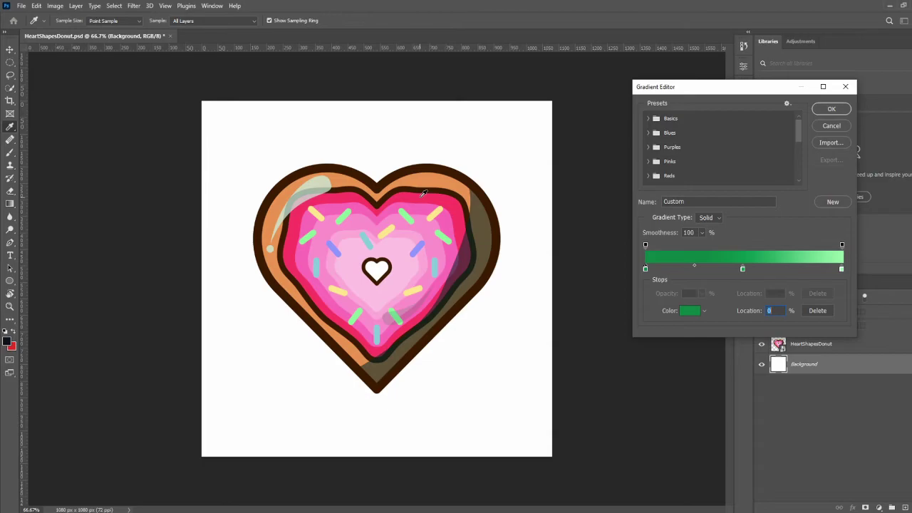
click(841, 269)
click(692, 311)
click(346, 248)
click(574, 156)
Step: Set the gradient's start stop to the icing's crimson edge colour and its middle stop to a mid pink sampled from the icing
click(647, 269)
click(688, 312)
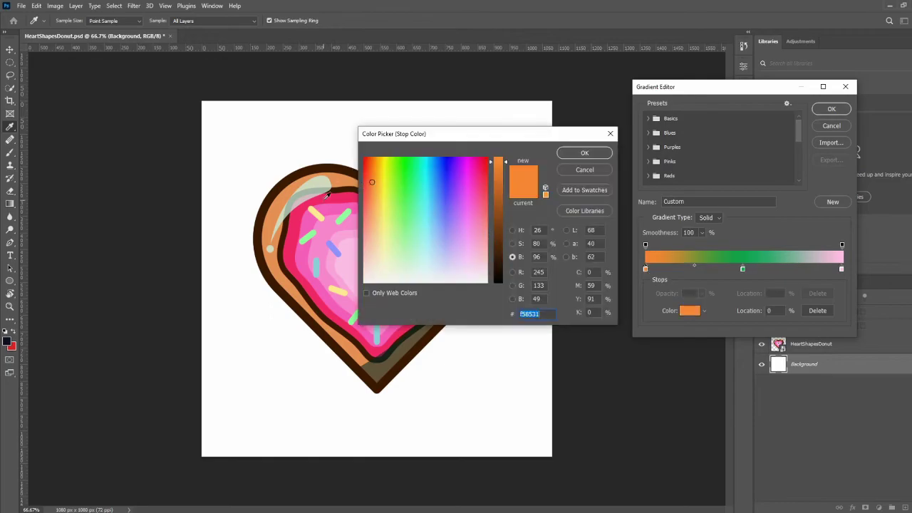
click(338, 193)
click(578, 154)
click(742, 269)
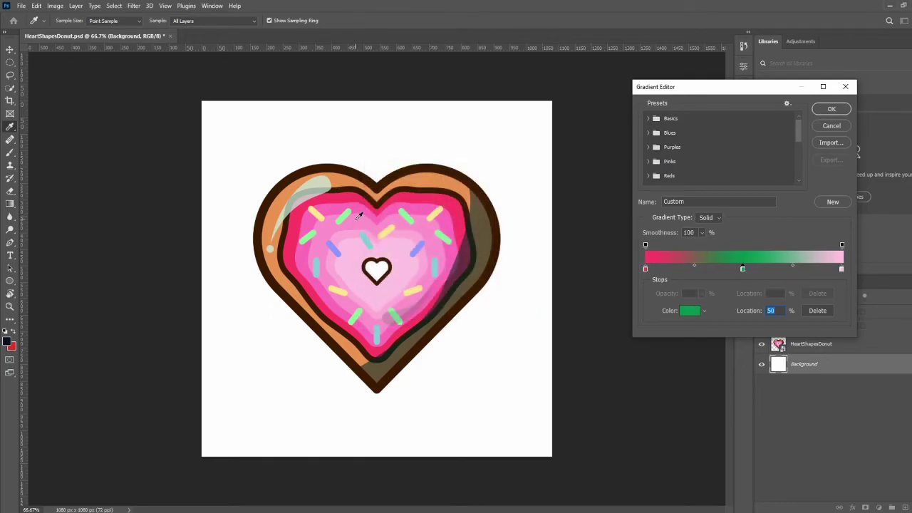
click(689, 312)
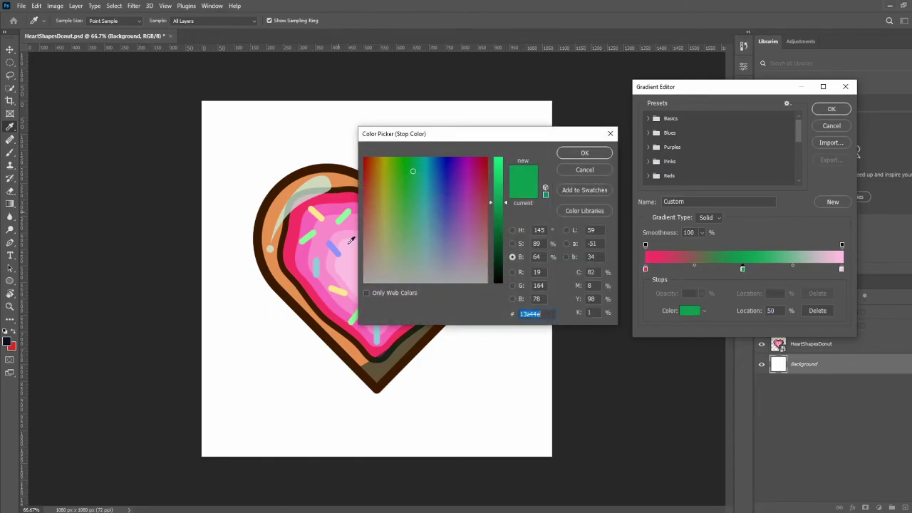
click(315, 221)
click(578, 153)
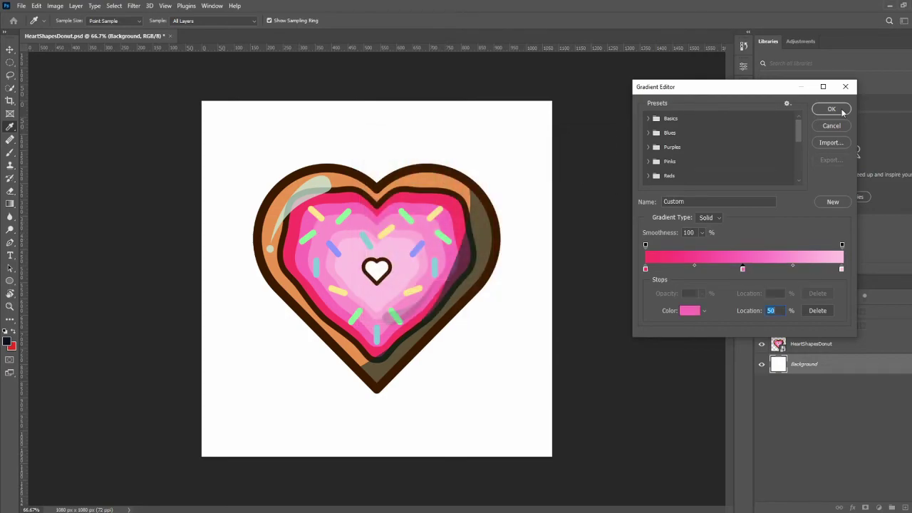
click(832, 109)
Step: Fill the Background layer with a diagonal gradient from crimson at the lower-right corner to pink at the upper-left
drag(558, 464, 200, 98)
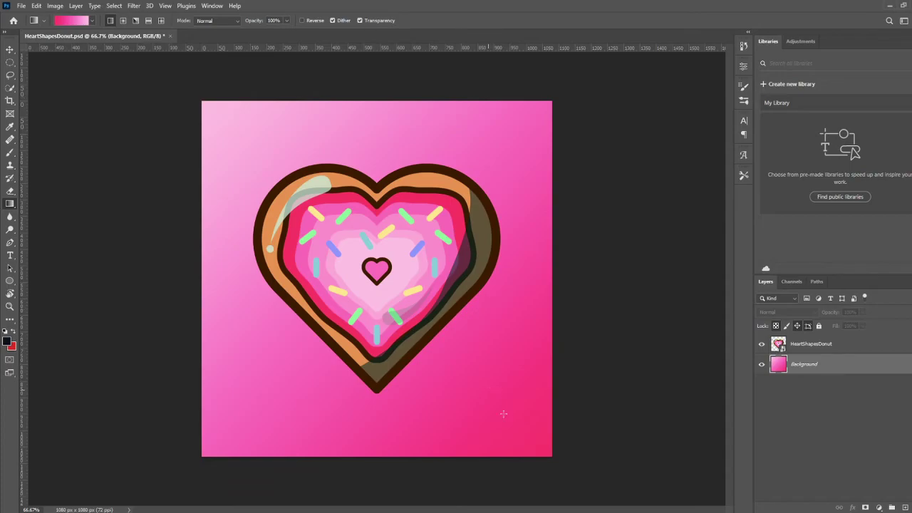
drag(522, 417, 176, 77)
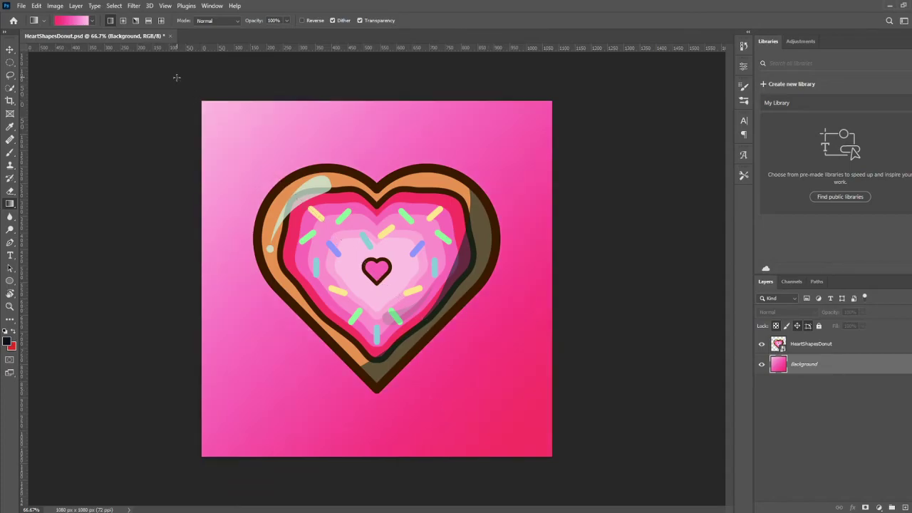
drag(274, 174, 163, 61)
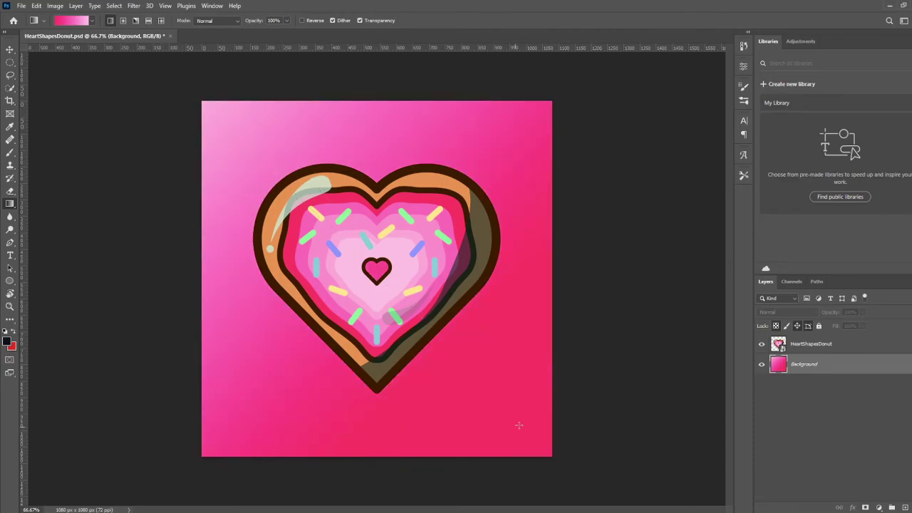
drag(530, 433, 96, 5)
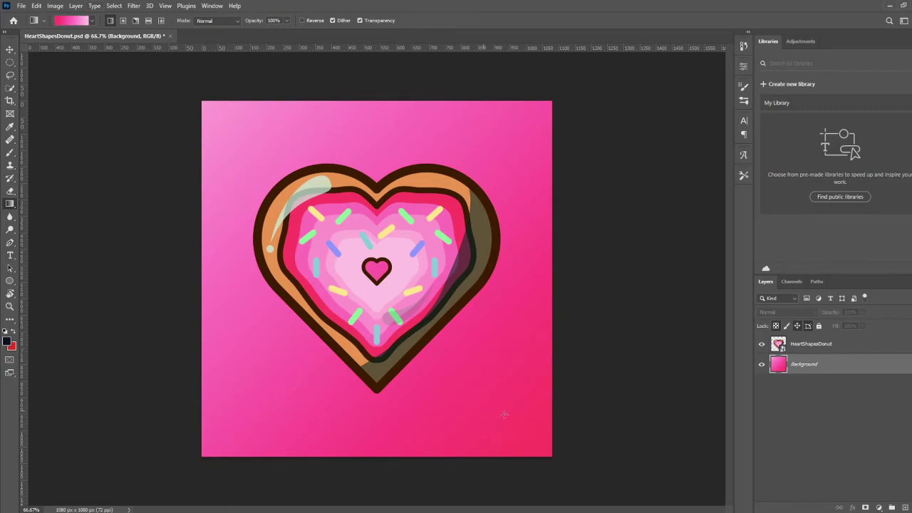
Step: Duplicate the HeartShapesDonut layer and rasterize the lower original
click(846, 344)
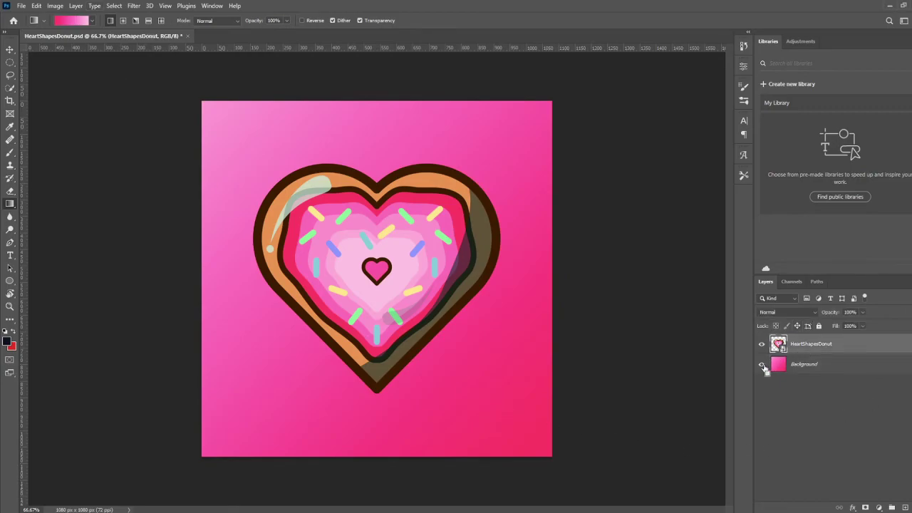
key(ctrl+j)
click(783, 367)
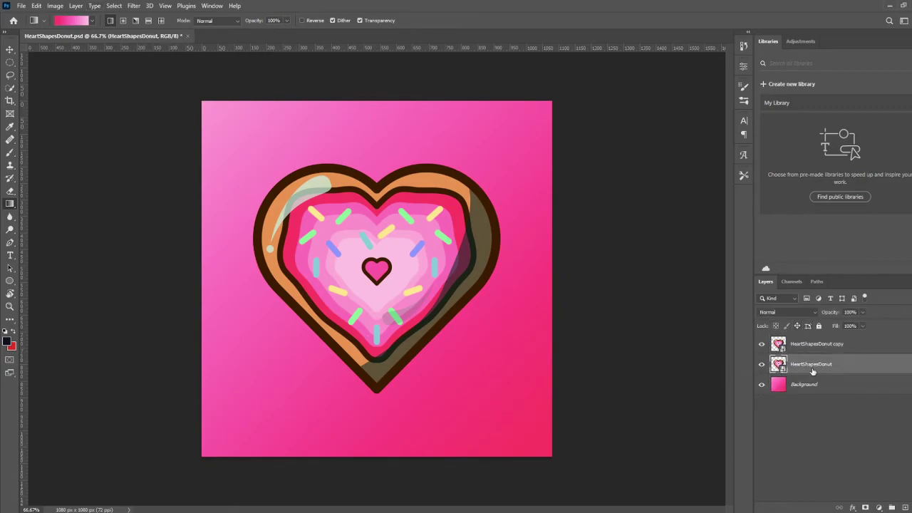
right_click(814, 369)
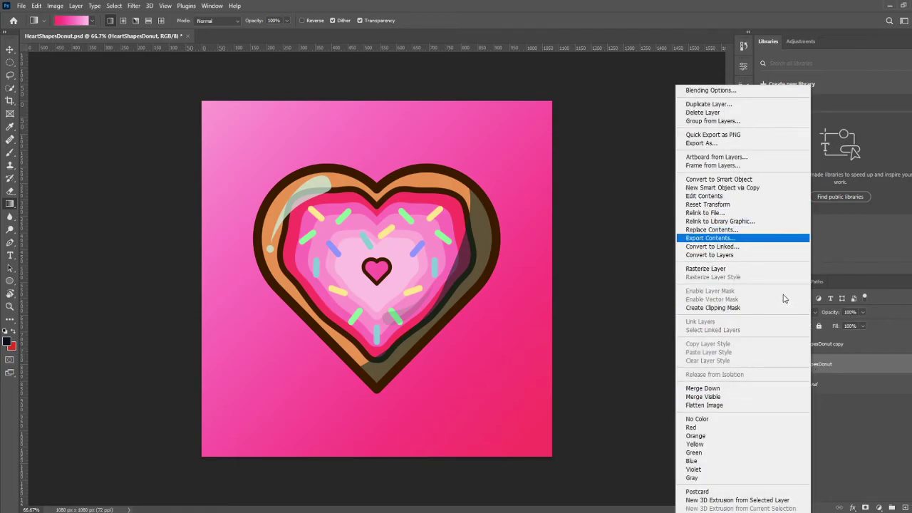
click(705, 269)
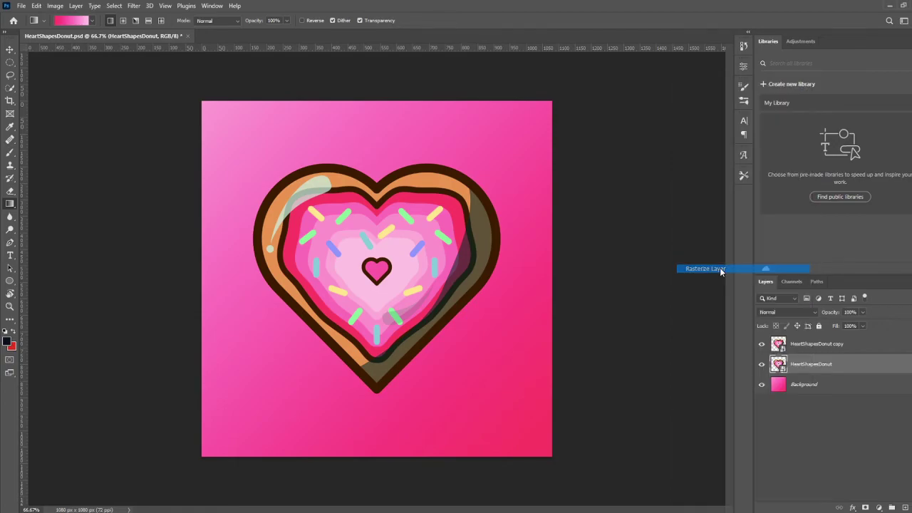
Step: Fill the rasterized donut's silhouette with a very dark maroon based on the background's pink
key(b)
alt+click(478, 362)
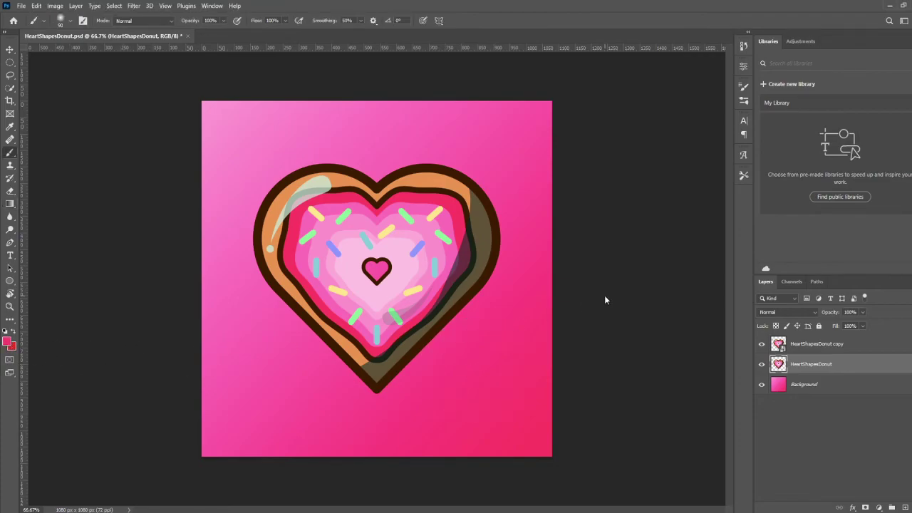
click(500, 259)
click(584, 152)
ctrl+click(778, 366)
key(ctrl+d)
Step: Nudge the dark silhouette down and to the right so it forms an offset shadow behind the donut
key(v)
key(shift+Down)
key(shift+Down)
key(shift+Right)
key(shift+Down)
key(shift+Right)
key(shift+Up)
key(shift+Down)
key(shift+Left)
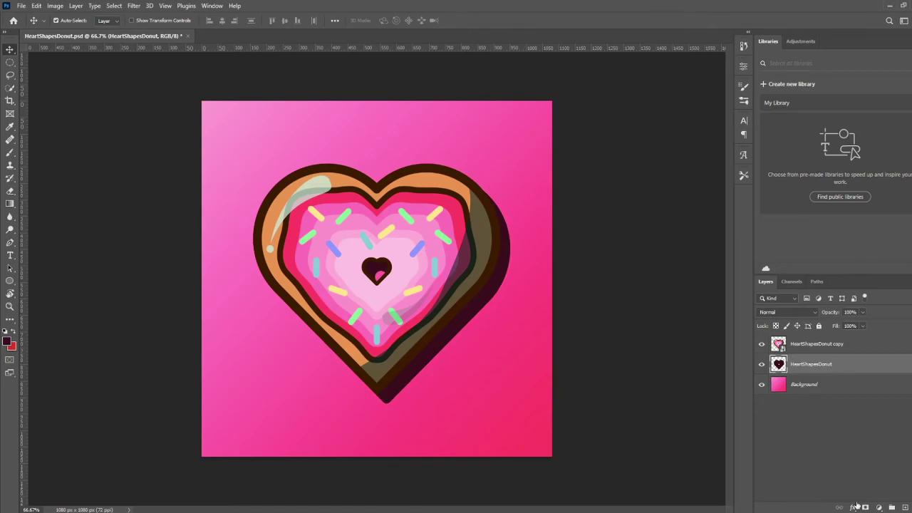
Step: Add a mask to the shadow layer and hide the shadow inside the centre hole with a 175 px brush
click(864, 508)
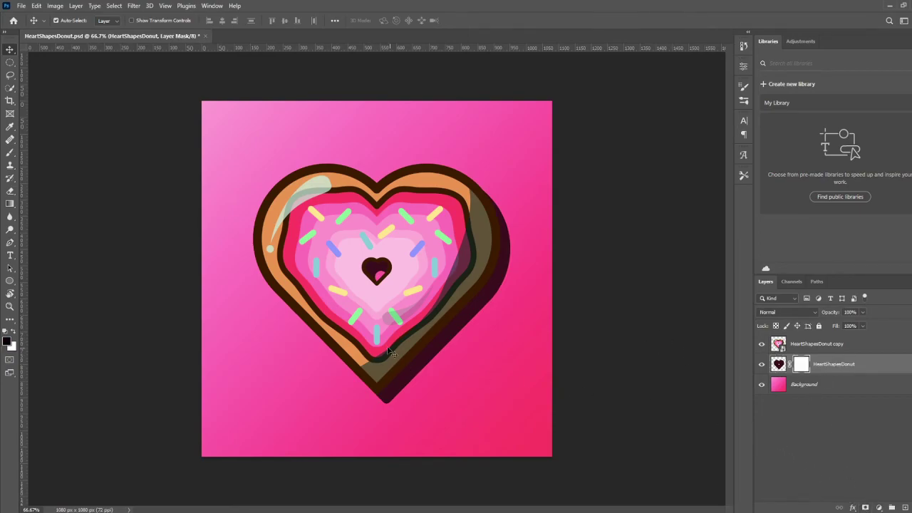
key(b)
key(bracketright)
key(bracketright)
key(bracketright)
key(bracketright)
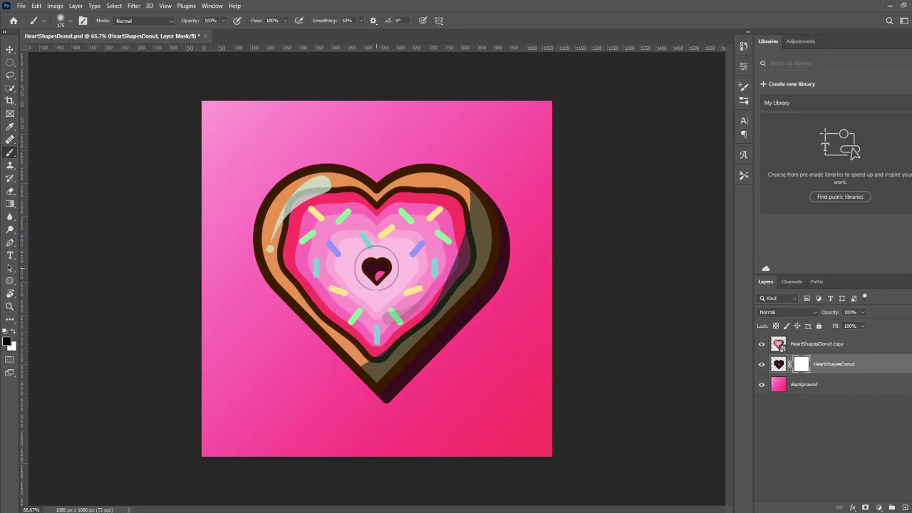
click(376, 269)
key(x)
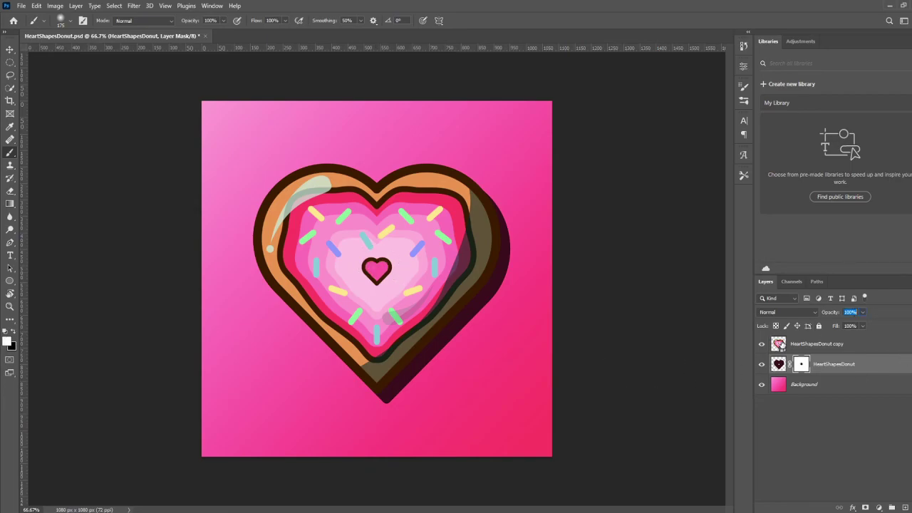
Step: Set the shadow layer's opacity and fill to 75% each
click(776, 364)
click(796, 314)
click(854, 310)
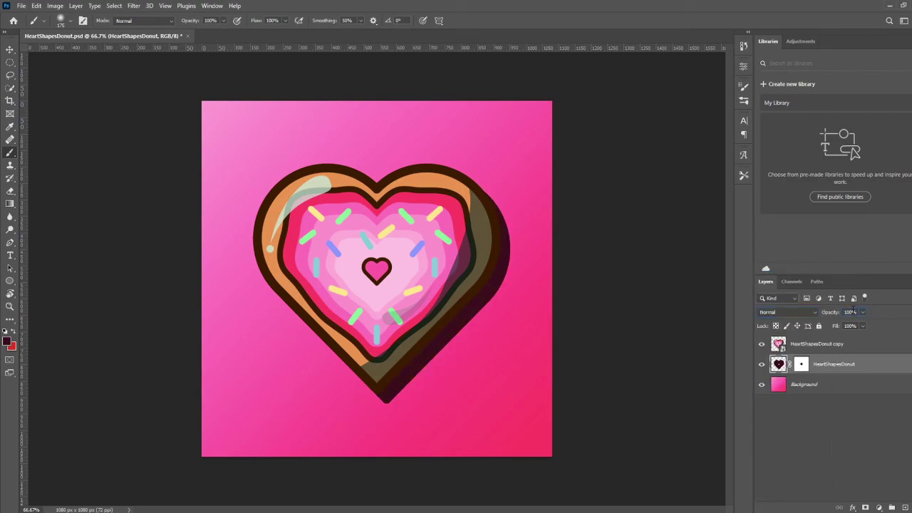
text(75)
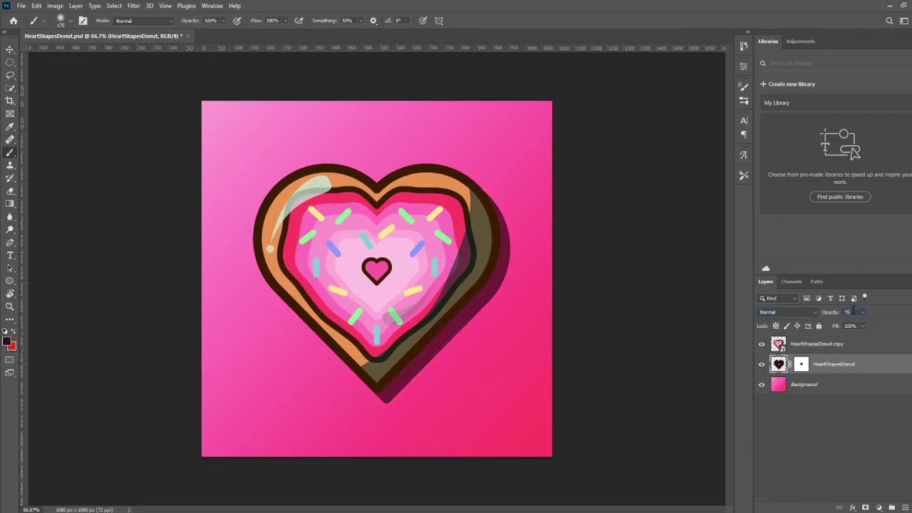
click(856, 325)
text(75)
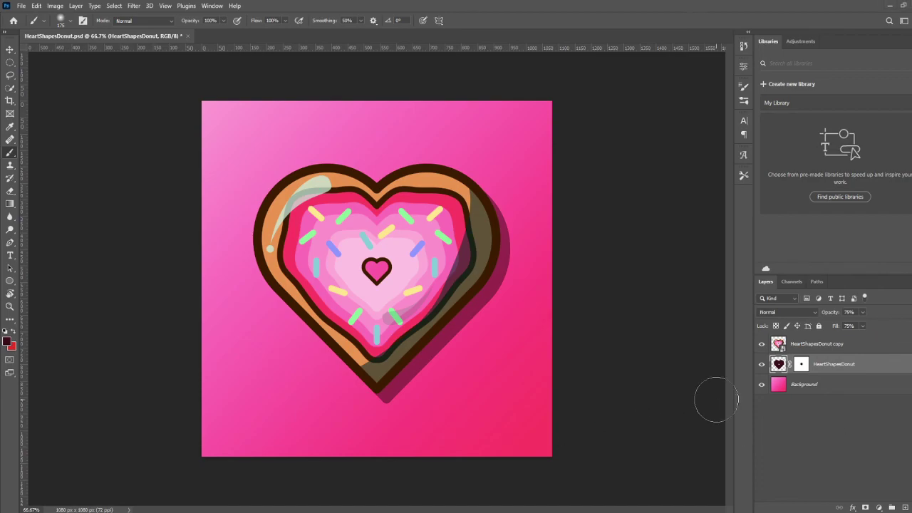
Step: Deselect all layers and save the document
text(v)
click(666, 406)
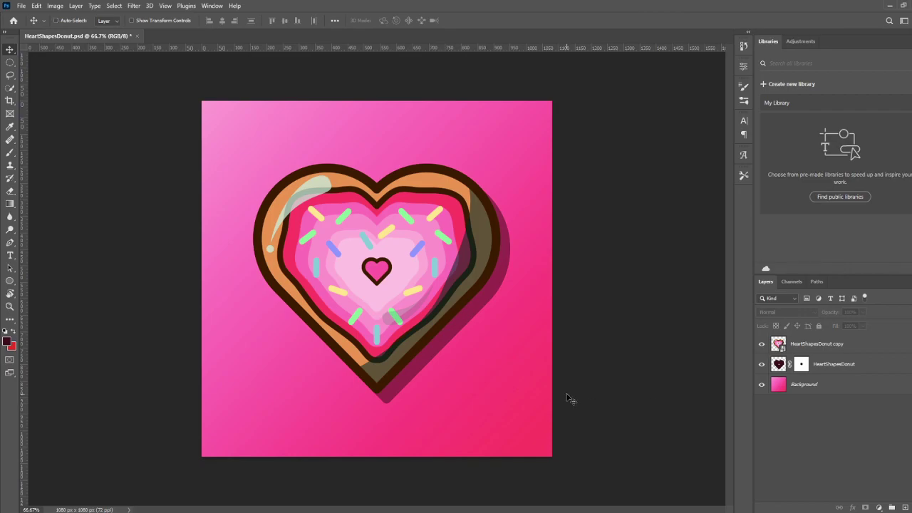
key(ctrl+s)
click(541, 138)
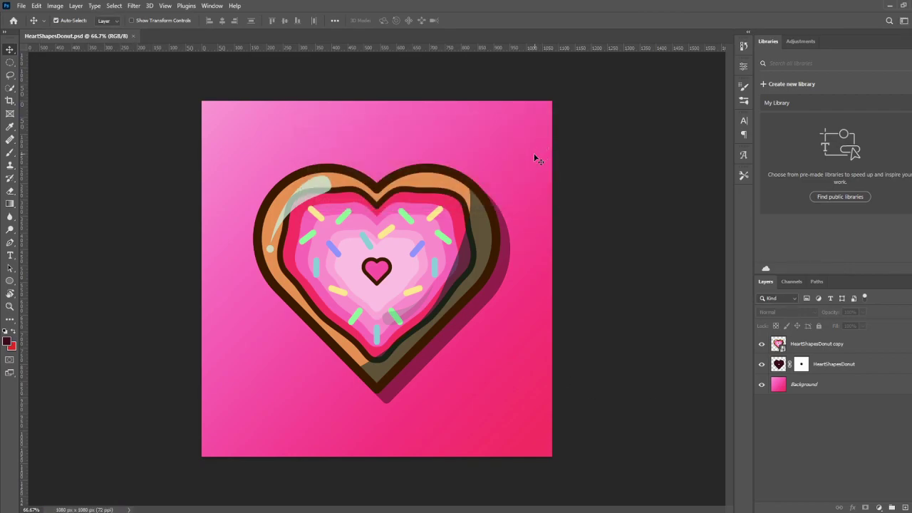